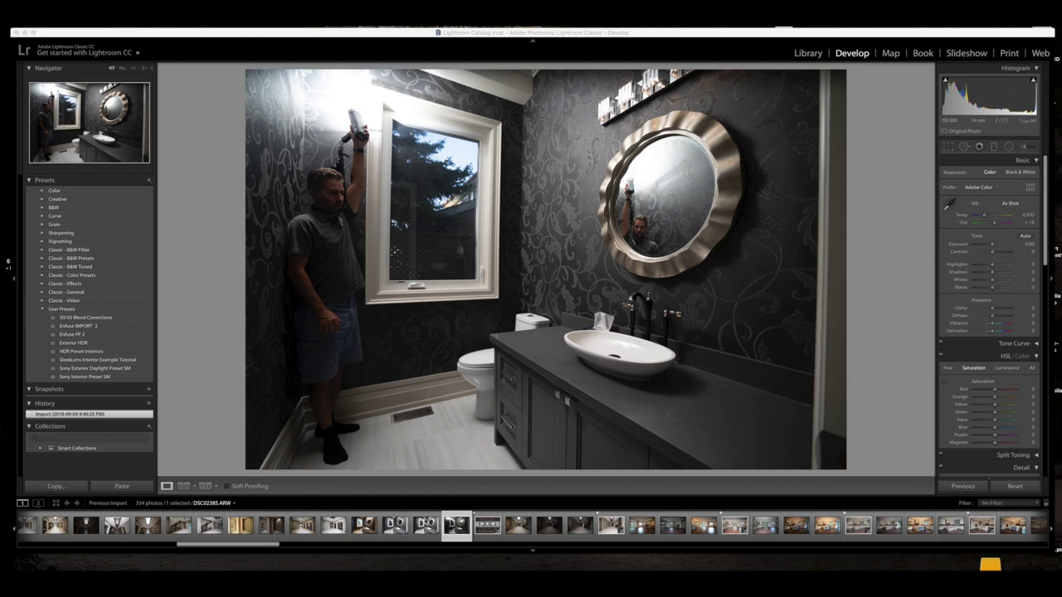
# Select the bathroom exposures DSC02381, DSC02384 and DSC02385 and open them together as layers in Photoshop.
pyautogui.keyDown('super'); pyautogui.click(424, 517); pyautogui.keyUp('super')
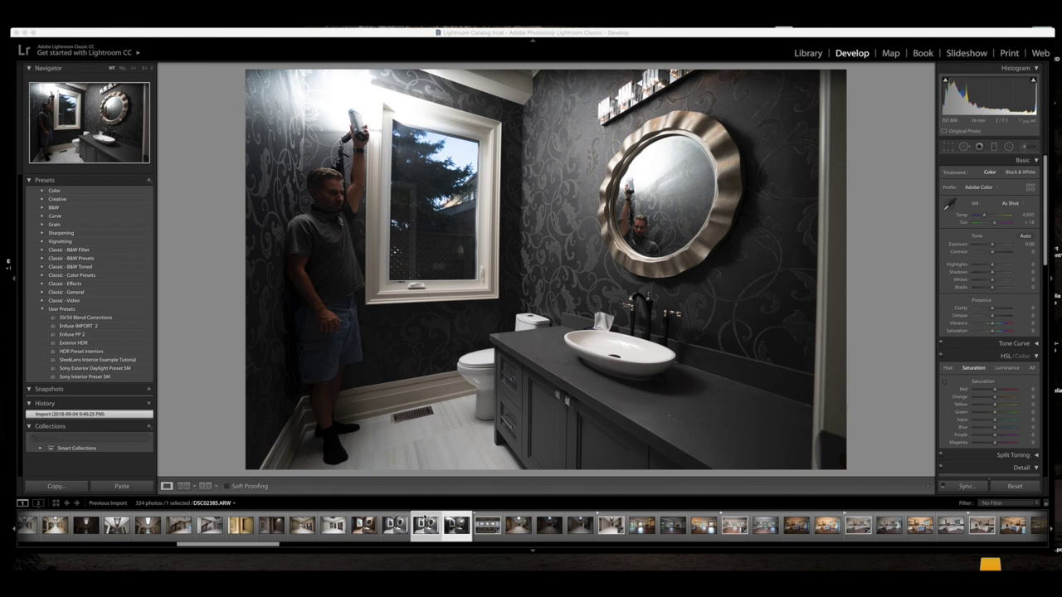
pyautogui.keyDown('super'); pyautogui.click(361, 520); pyautogui.keyUp('super')
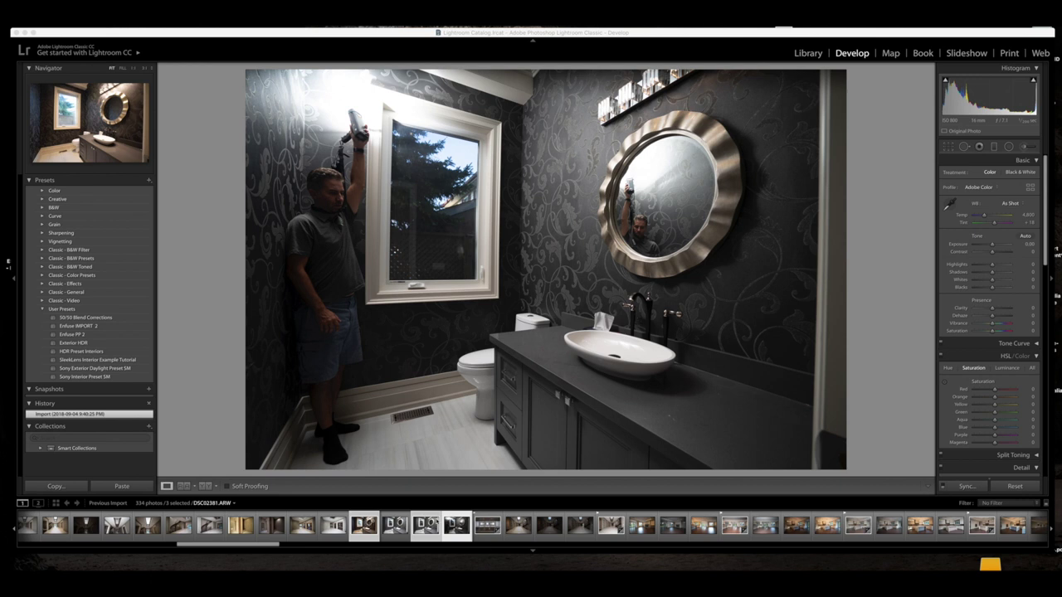
pyautogui.click(444, 419)
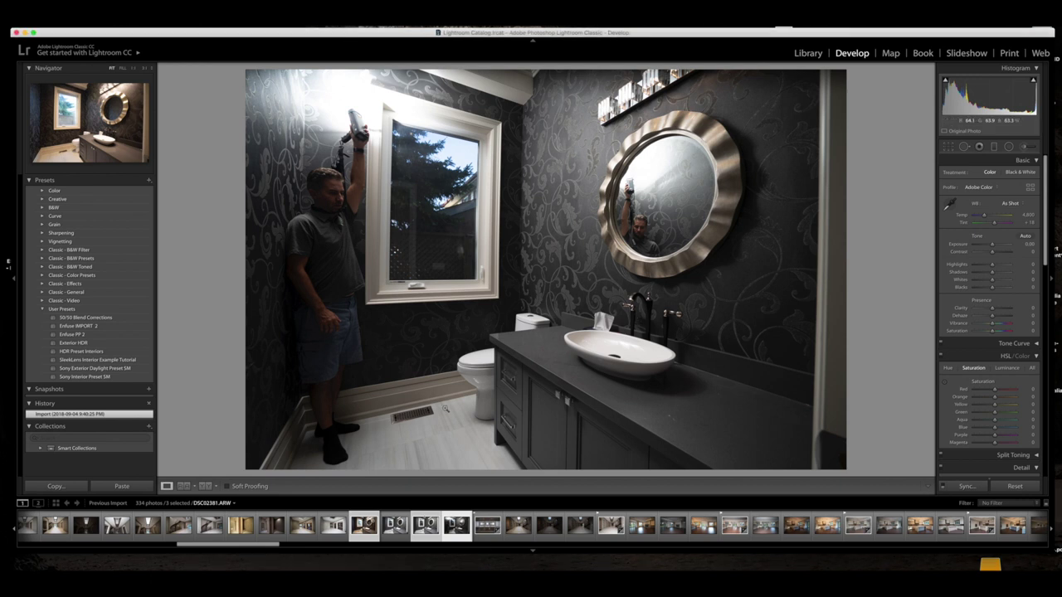
pyautogui.rightClick(451, 401)
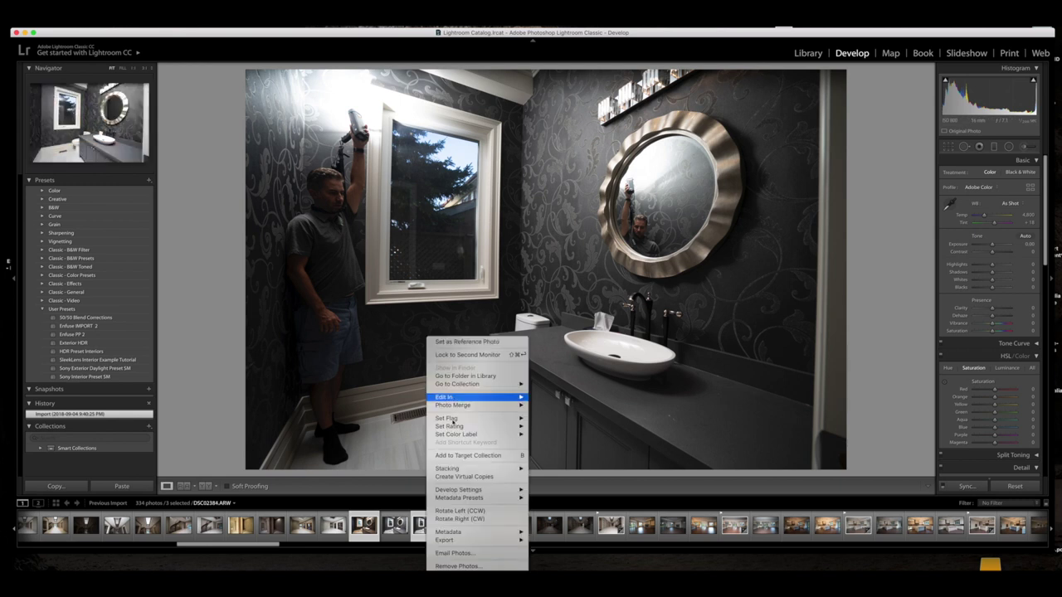
pyautogui.moveTo(473, 401)
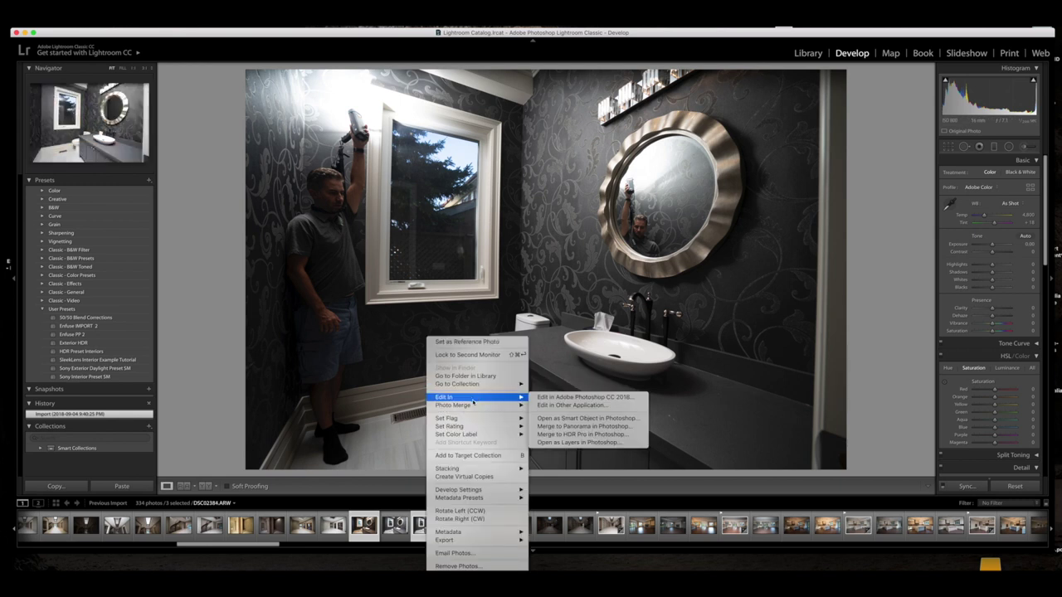
pyautogui.click(580, 442)
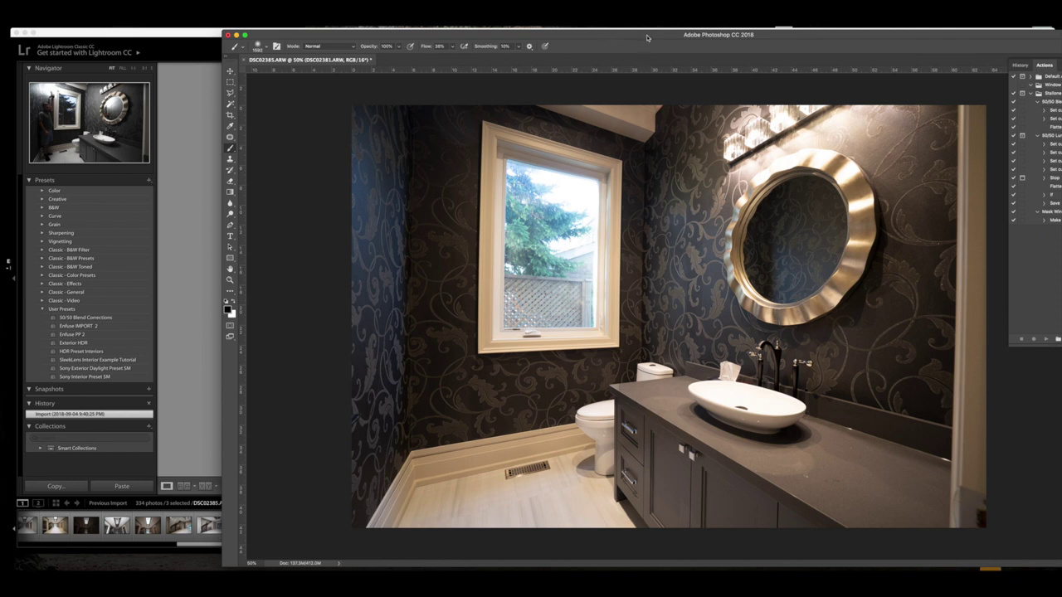
pyautogui.moveTo(653, 38); pyautogui.dragTo(468, 36)
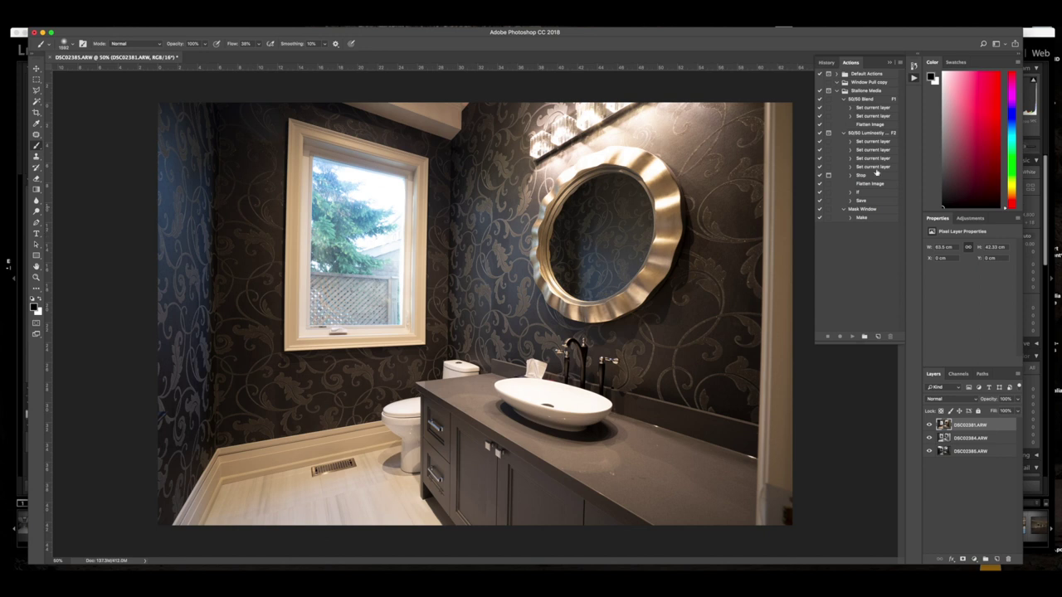
# Compare the exposures, hide the DSC02381 layer, and move the DSC02384 layer to the bottom of the stack.
pyautogui.click(929, 425)
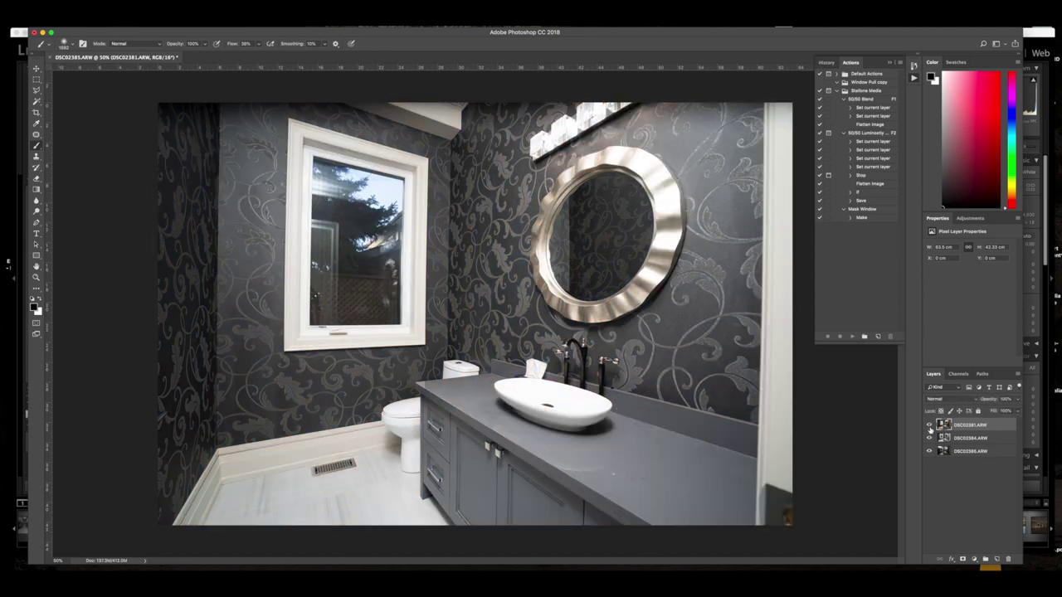
pyautogui.click(929, 425)
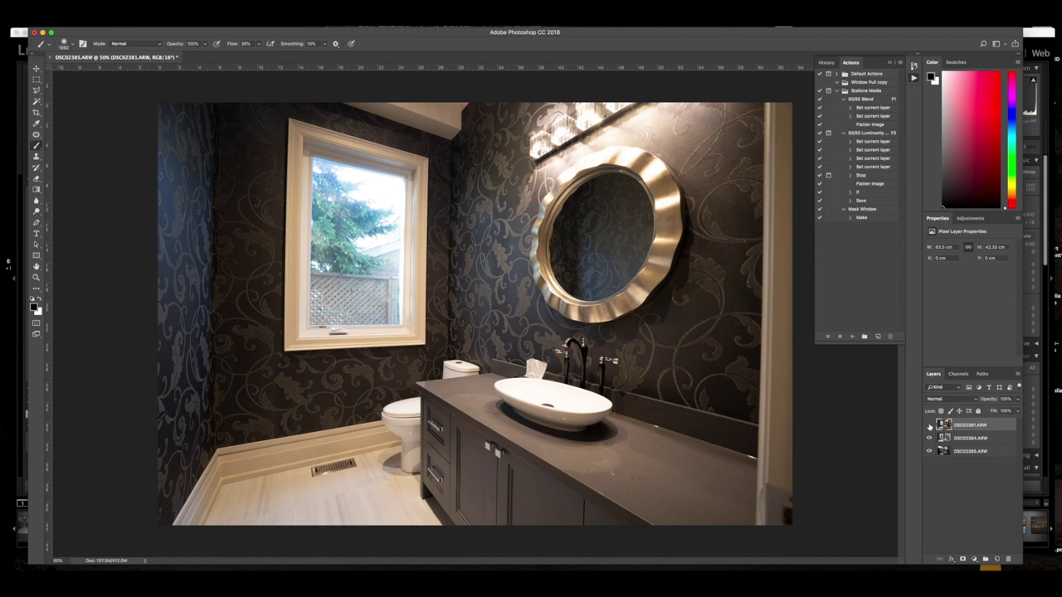
pyautogui.click(929, 425)
pyautogui.click(937, 438)
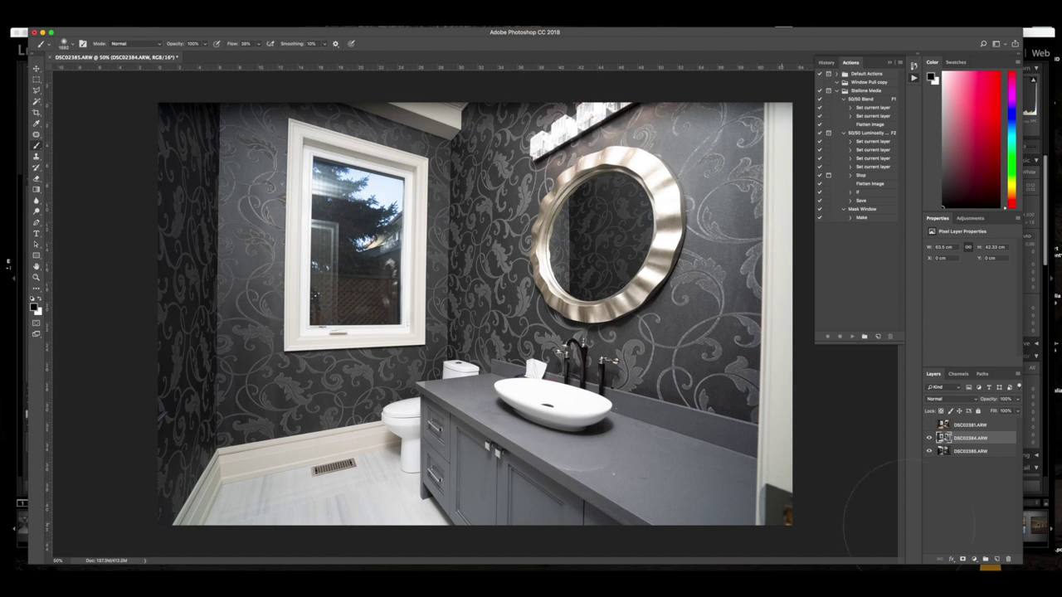
pyautogui.click(929, 438)
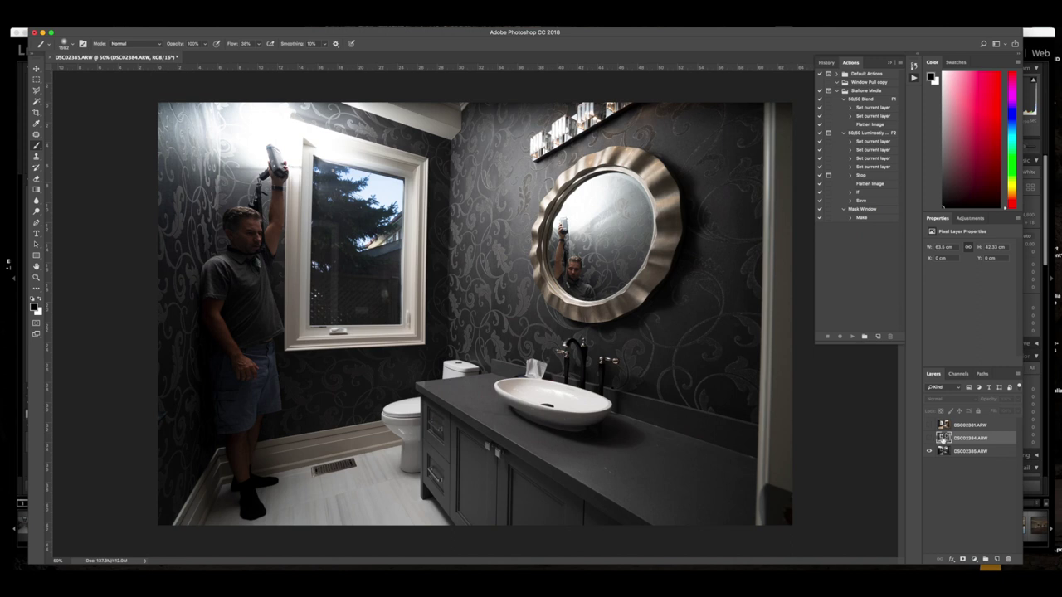
pyautogui.moveTo(943, 438); pyautogui.dragTo(941, 452)
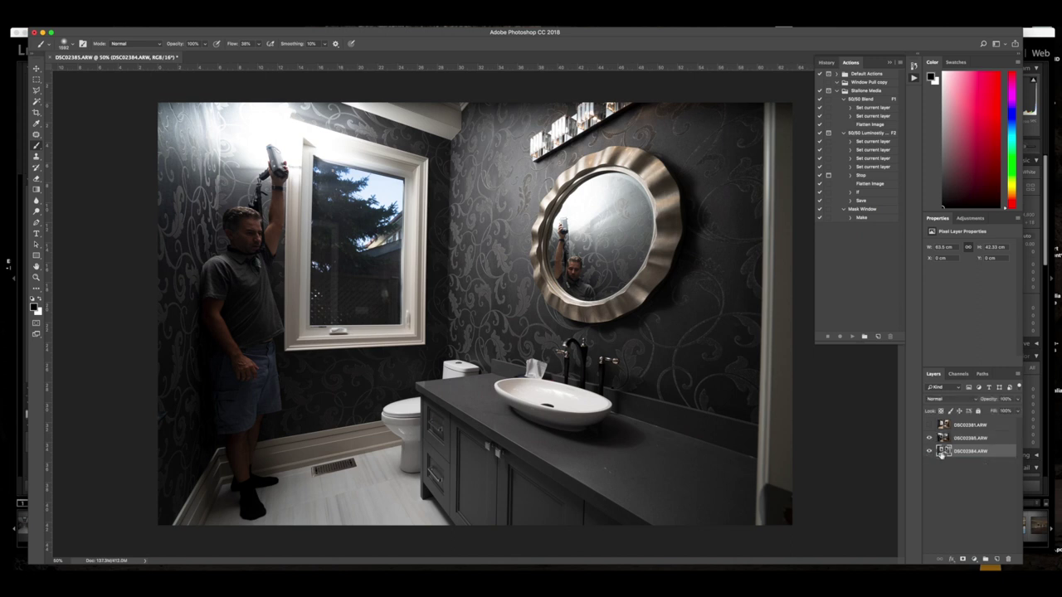
# Add a black mask to the DSC02385 layer and paint white over the walls, mirror and vanity to reveal that exposure.
pyautogui.click(943, 438)
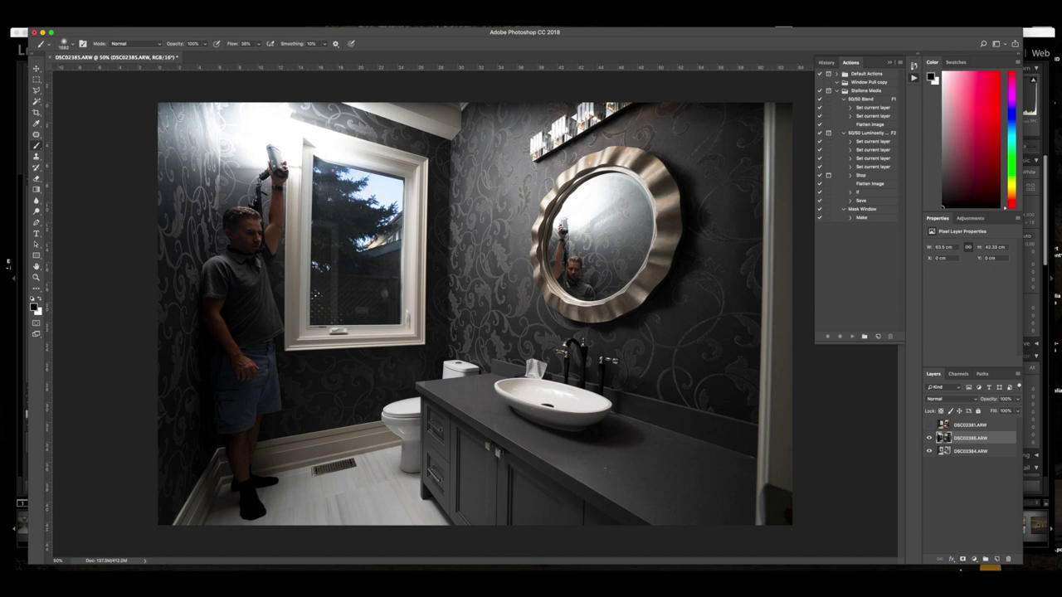
pyautogui.keyDown('alt'); pyautogui.click(962, 561); pyautogui.keyUp('alt')
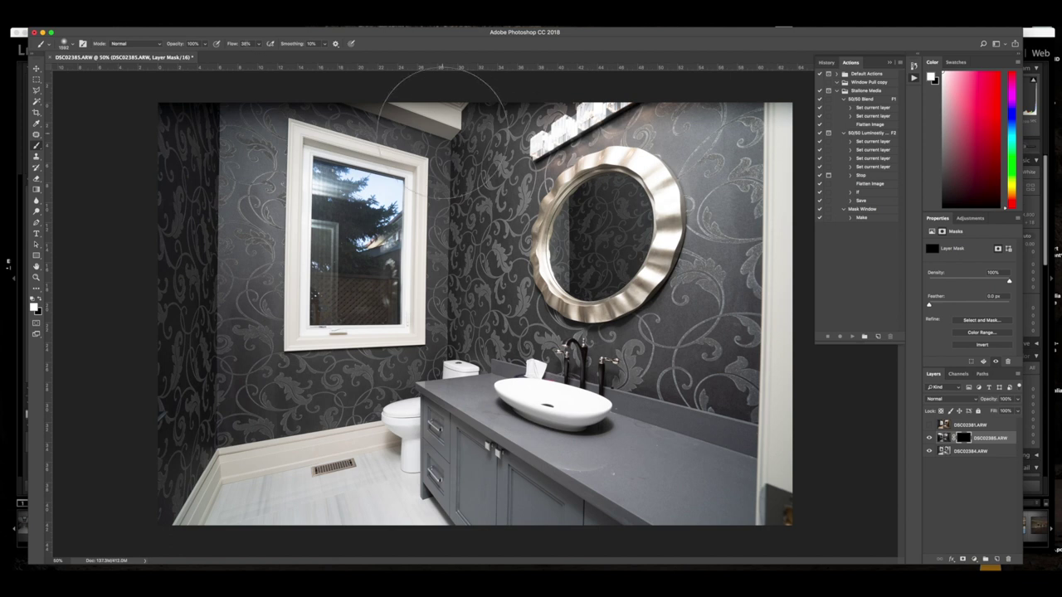
pyautogui.moveTo(476, 97)
pyautogui.mouseDown()
pyautogui.moveTo(602, 89)
pyautogui.moveTo(700, 158)
pyautogui.mouseUp()
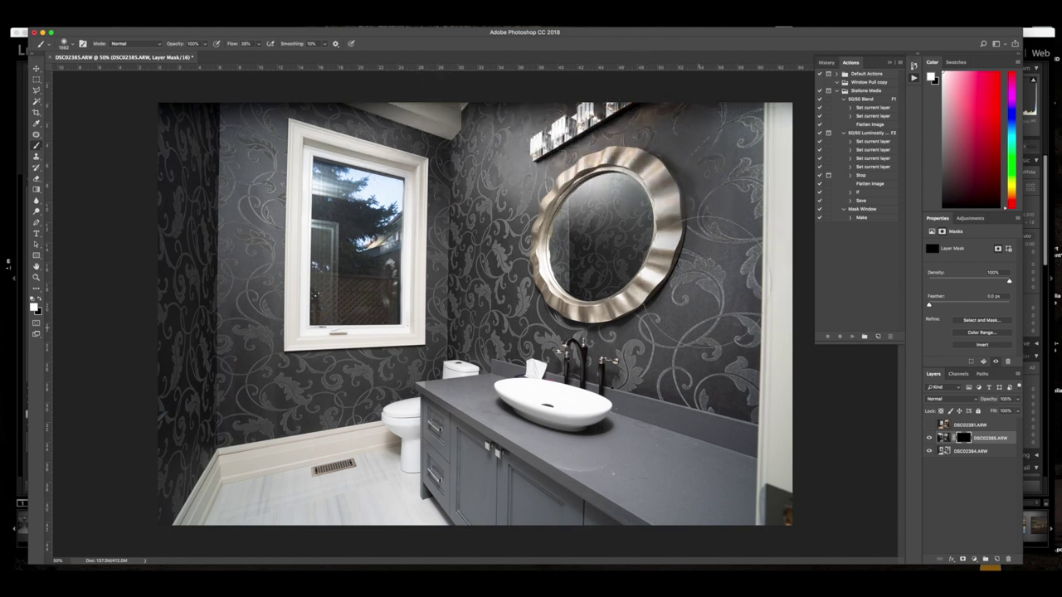
pyautogui.moveTo(705, 207)
pyautogui.mouseDown()
pyautogui.moveTo(714, 539)
pyautogui.moveTo(664, 539)
pyautogui.moveTo(523, 498)
pyautogui.moveTo(606, 407)
pyautogui.moveTo(464, 531)
pyautogui.moveTo(390, 539)
pyautogui.moveTo(353, 523)
pyautogui.moveTo(481, 443)
pyautogui.moveTo(365, 410)
pyautogui.moveTo(539, 377)
pyautogui.moveTo(481, 282)
pyautogui.moveTo(421, 257)
pyautogui.moveTo(454, 103)
pyautogui.moveTo(556, 72)
pyautogui.moveTo(733, 86)
pyautogui.moveTo(688, 548)
pyautogui.moveTo(502, 467)
pyautogui.moveTo(624, 363)
pyautogui.mouseUp()
pyautogui.moveTo(628, 209)
pyautogui.mouseDown()
pyautogui.moveTo(531, 222)
pyautogui.moveTo(515, 236)
pyautogui.mouseUp()
# Paint black on the DSC02385 mask inside the mirror glass to remove the flash glare.
pyautogui.press('x')
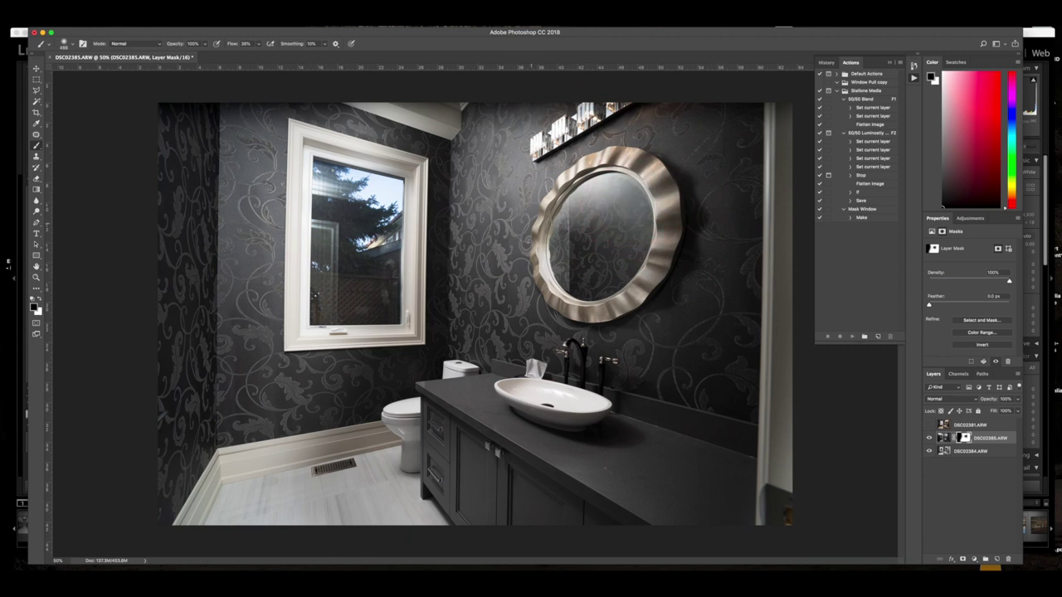
pyautogui.moveTo(618, 187)
pyautogui.mouseDown()
pyautogui.moveTo(556, 214)
pyautogui.moveTo(581, 225)
pyautogui.moveTo(635, 209)
pyautogui.mouseUp()
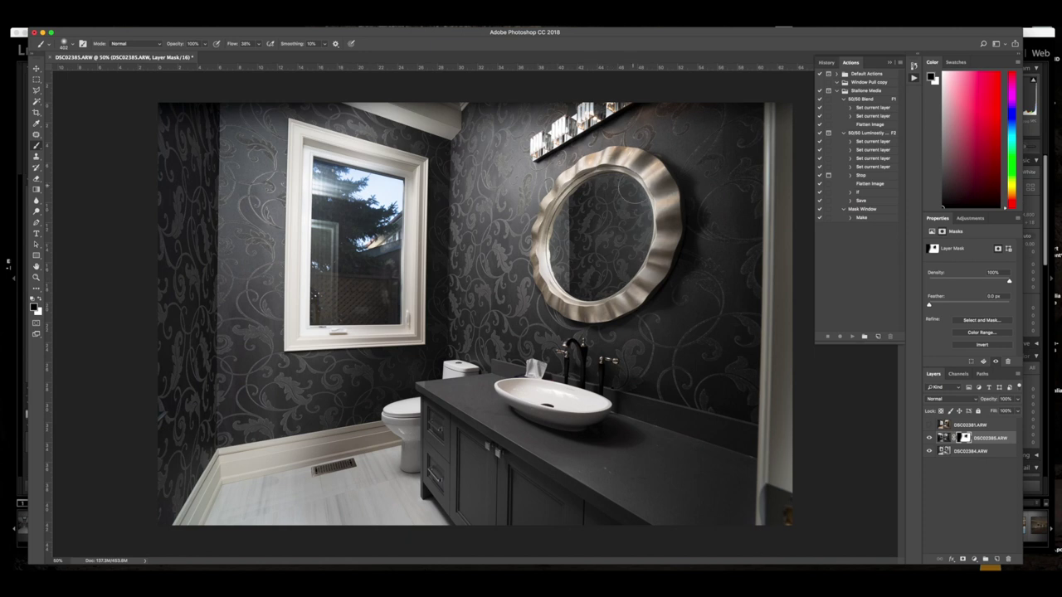
pyautogui.press('x')
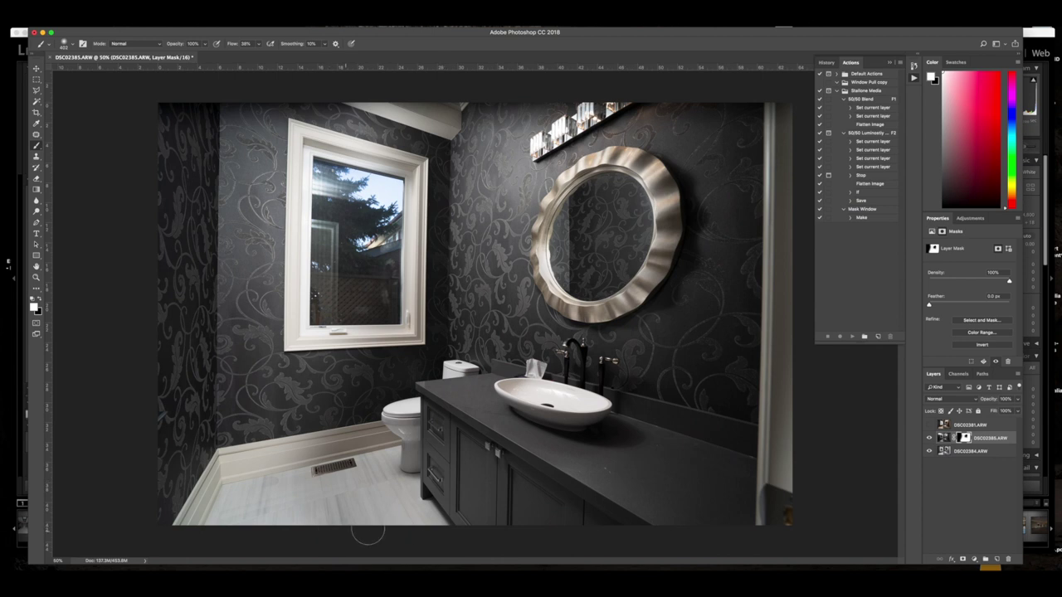
pyautogui.press('x')
pyautogui.click(275, 482)
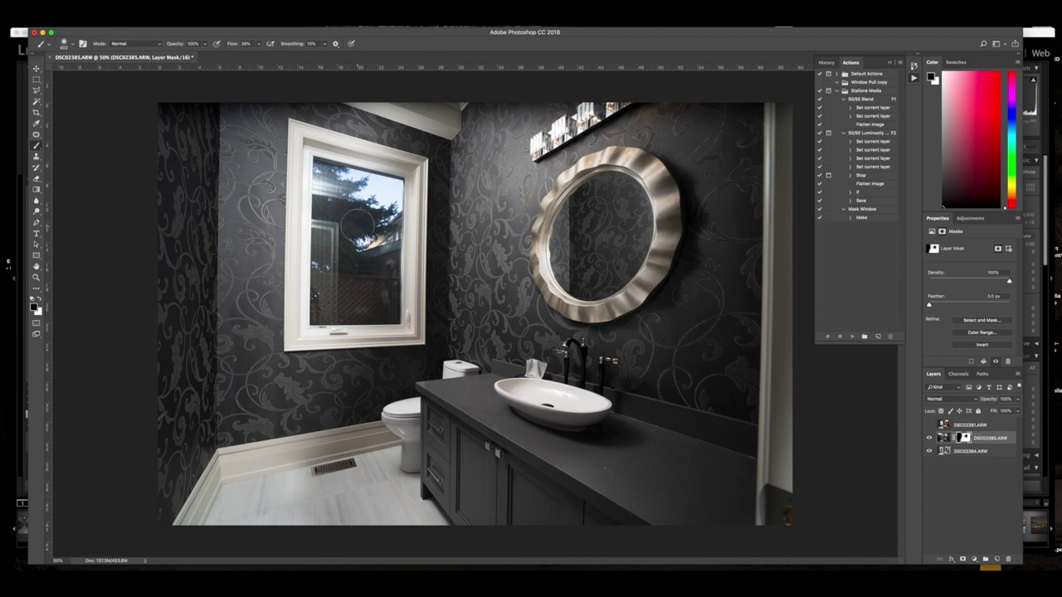
# Paint white on the DSC02385 mask over the window glass, and paint black over the frame's upper corner to remove the flash glare.
pyautogui.press('x')
pyautogui.moveTo(341, 217)
pyautogui.mouseDown()
pyautogui.moveTo(355, 217)
pyautogui.moveTo(332, 236)
pyautogui.moveTo(330, 185)
pyautogui.moveTo(359, 184)
pyautogui.moveTo(334, 169)
pyautogui.moveTo(385, 254)
pyautogui.mouseUp()
pyautogui.moveTo(369, 305)
pyautogui.mouseDown()
pyautogui.moveTo(328, 265)
pyautogui.moveTo(324, 324)
pyautogui.moveTo(311, 287)
pyautogui.moveTo(356, 330)
pyautogui.mouseUp()
pyautogui.moveTo(365, 159)
pyautogui.mouseDown()
pyautogui.moveTo(325, 152)
pyautogui.moveTo(339, 140)
pyautogui.mouseUp()
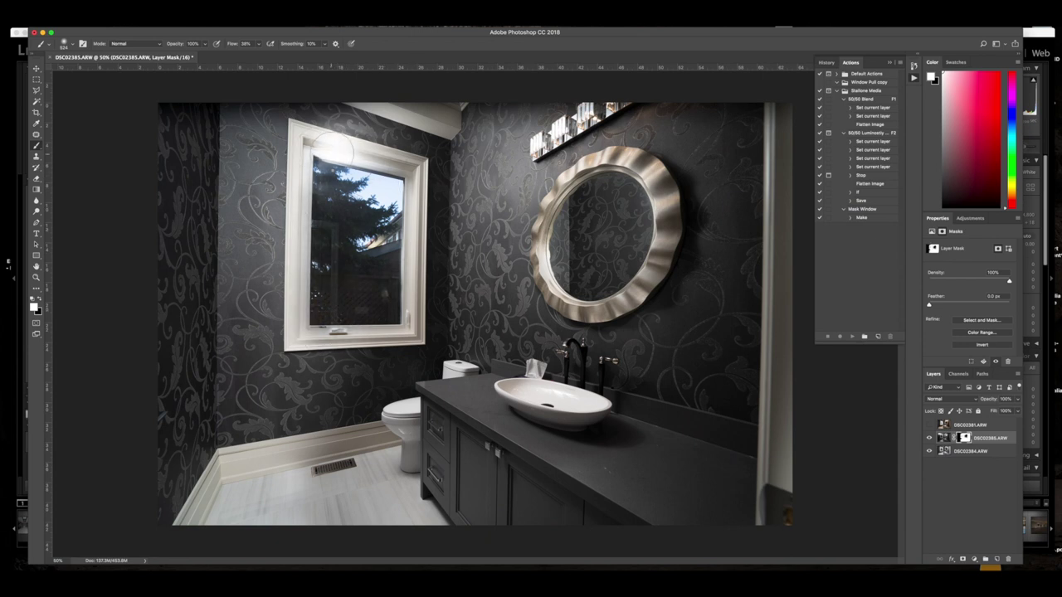
pyautogui.press('x')
pyautogui.moveTo(315, 153); pyautogui.dragTo(333, 139)
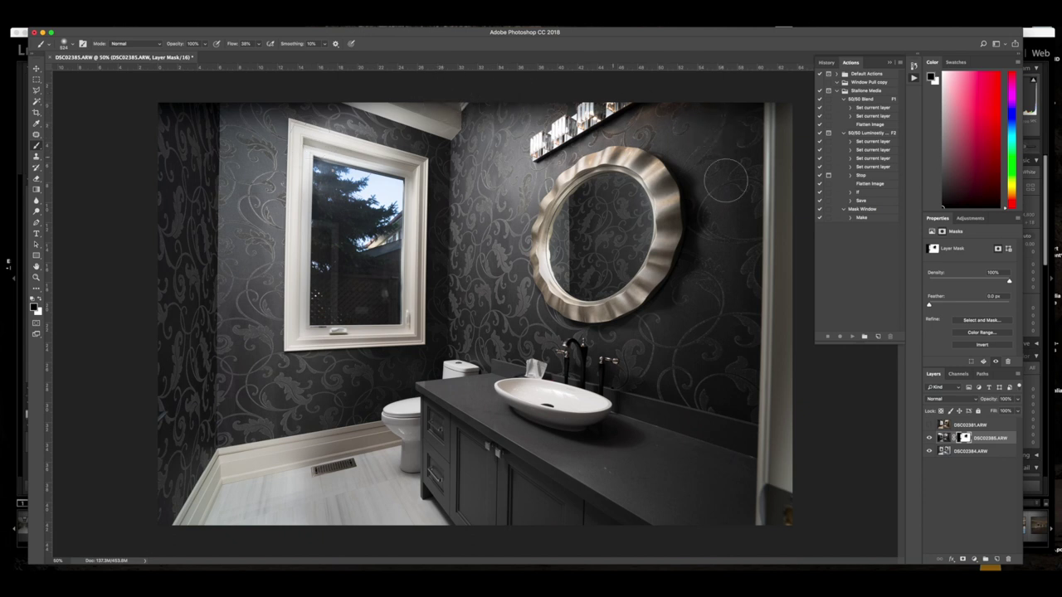
# Show the DSC02381 layer, set its blend mode to Luminosity and lower its opacity to about 66%.
pyautogui.click(929, 425)
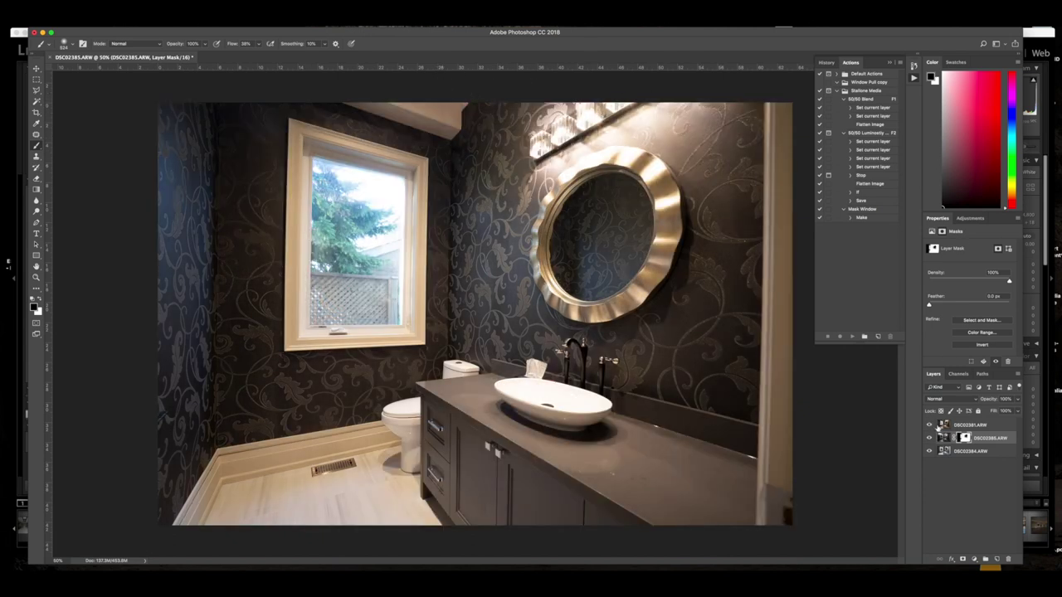
pyautogui.click(944, 425)
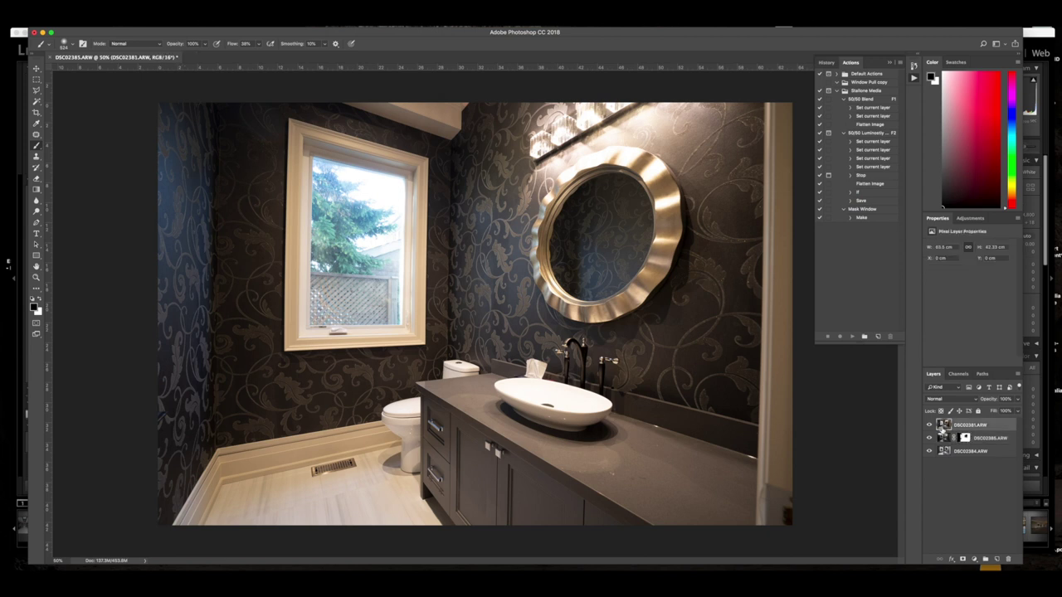
pyautogui.click(954, 399)
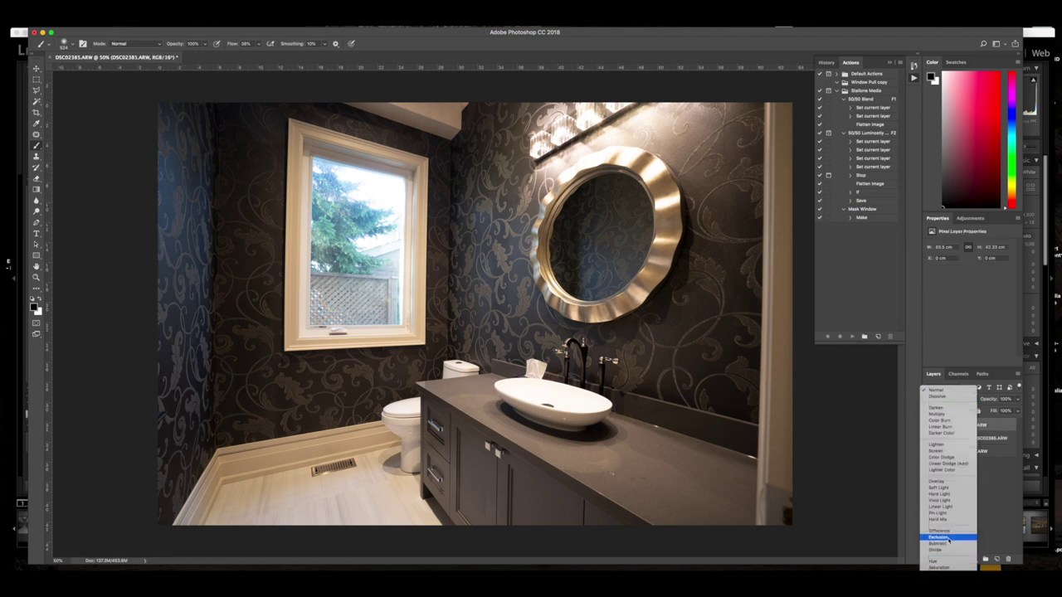
pyautogui.click(941, 568)
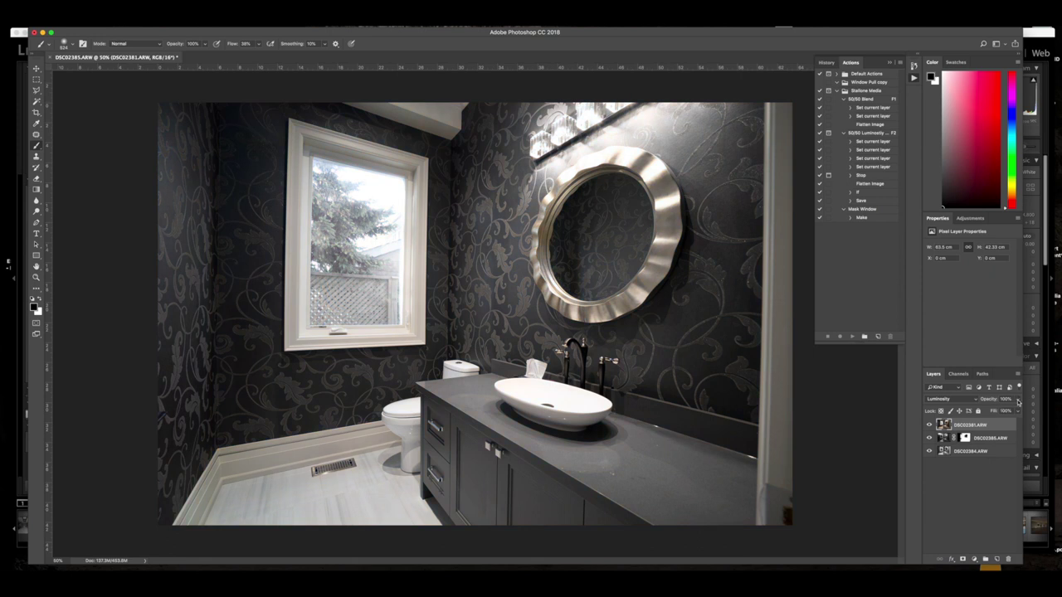
pyautogui.click(1018, 400)
pyautogui.moveTo(1015, 414); pyautogui.dragTo(1002, 412)
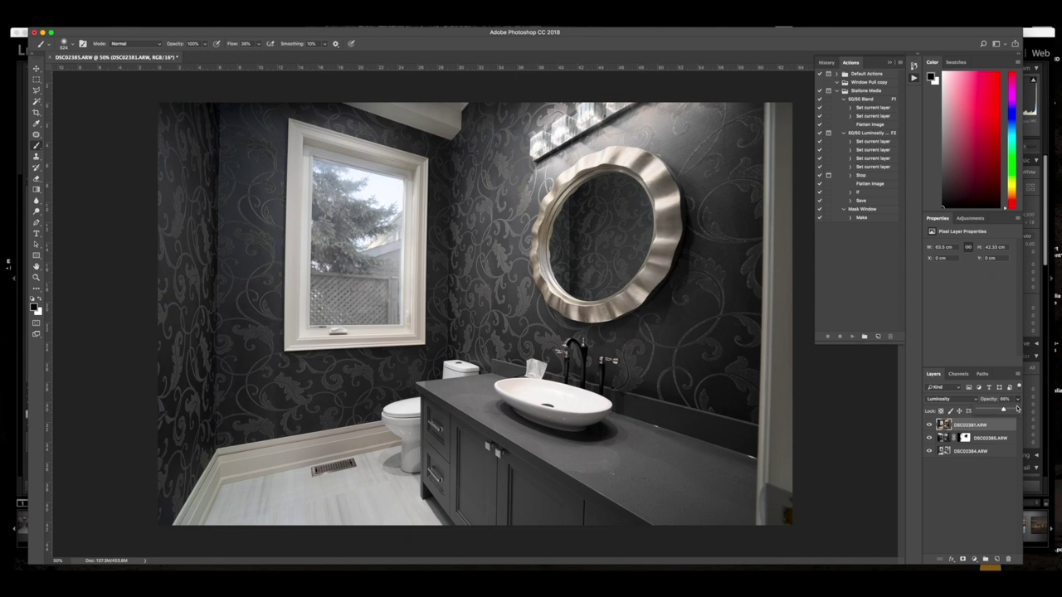
# Add a black mask to the DSC02381 layer and paint white over the wall above the window and the baseboard area.
pyautogui.click(971, 429)
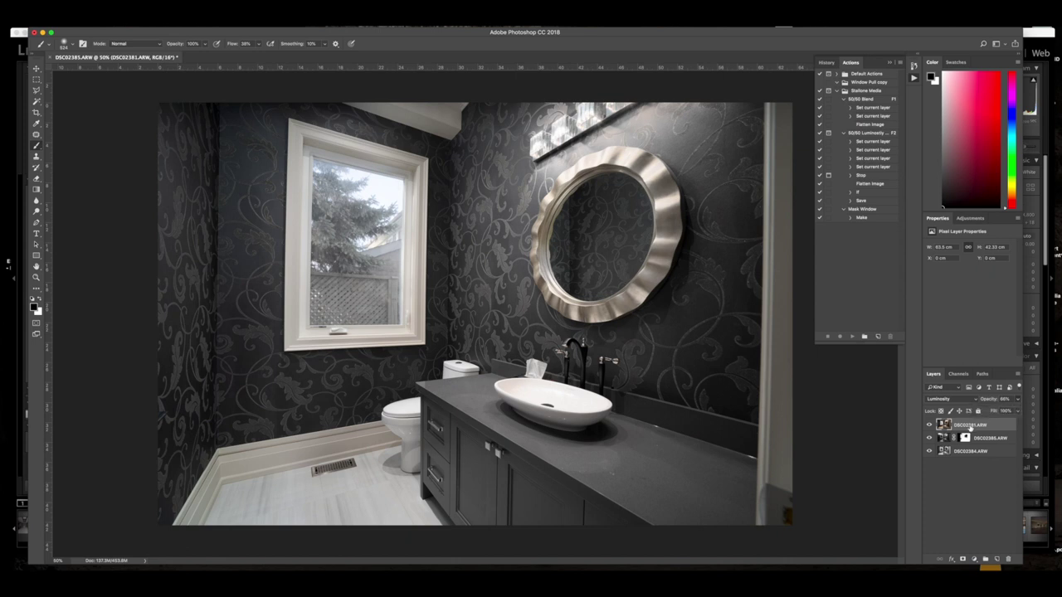
pyautogui.keyDown('alt'); pyautogui.click(962, 561); pyautogui.keyUp('alt')
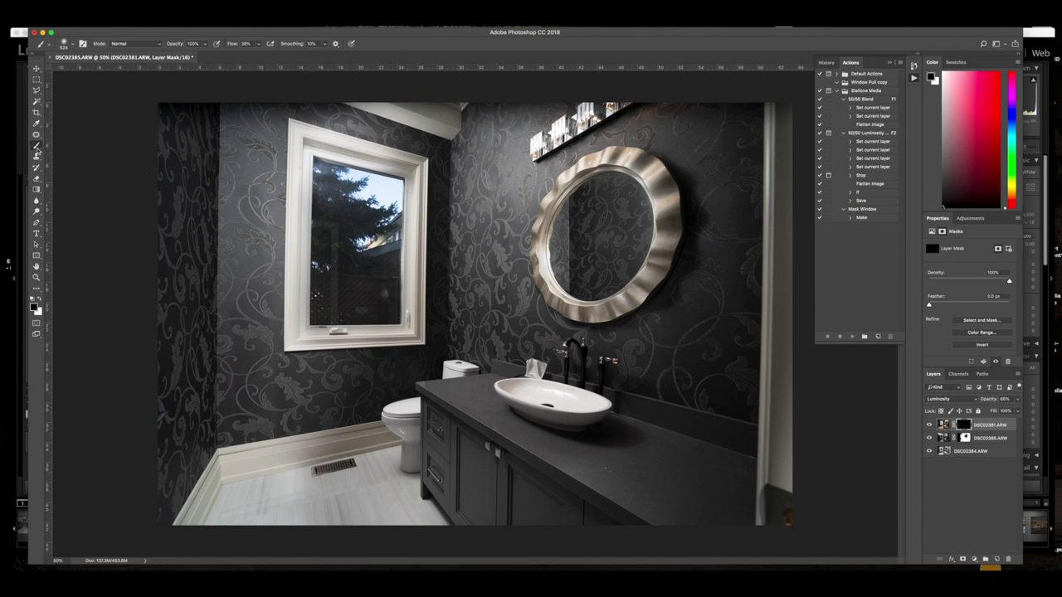
pyautogui.press('x')
pyautogui.click(296, 119)
pyautogui.moveTo(396, 121)
pyautogui.mouseDown()
pyautogui.moveTo(245, 212)
pyautogui.moveTo(247, 379)
pyautogui.moveTo(235, 393)
pyautogui.moveTo(344, 384)
pyautogui.moveTo(252, 386)
pyautogui.moveTo(239, 138)
pyautogui.moveTo(245, 303)
pyautogui.moveTo(255, 196)
pyautogui.moveTo(248, 313)
pyautogui.moveTo(226, 89)
pyautogui.mouseUp()
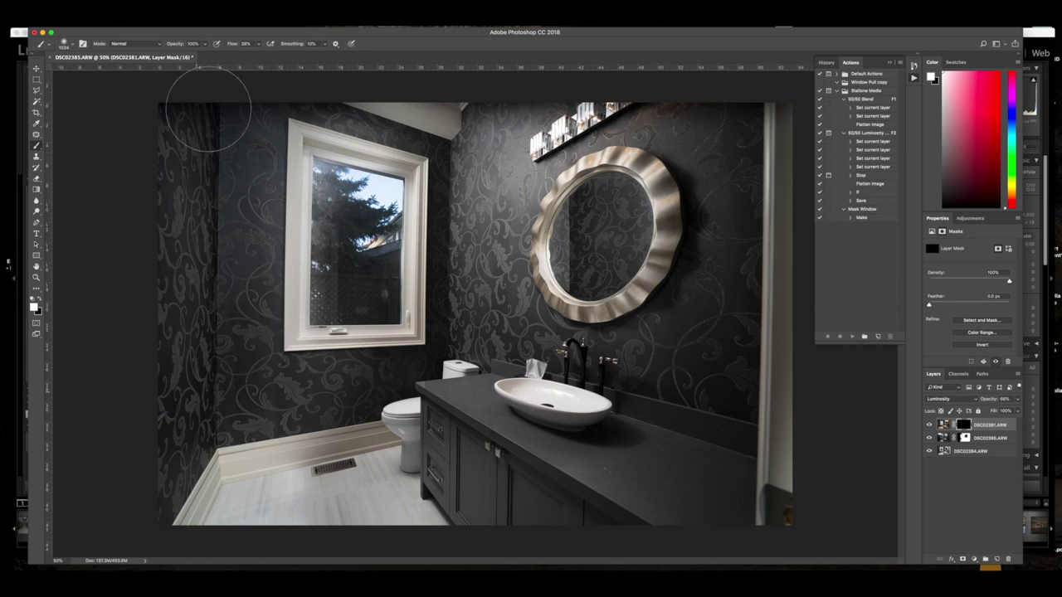
pyautogui.moveTo(243, 481); pyautogui.dragTo(411, 423)
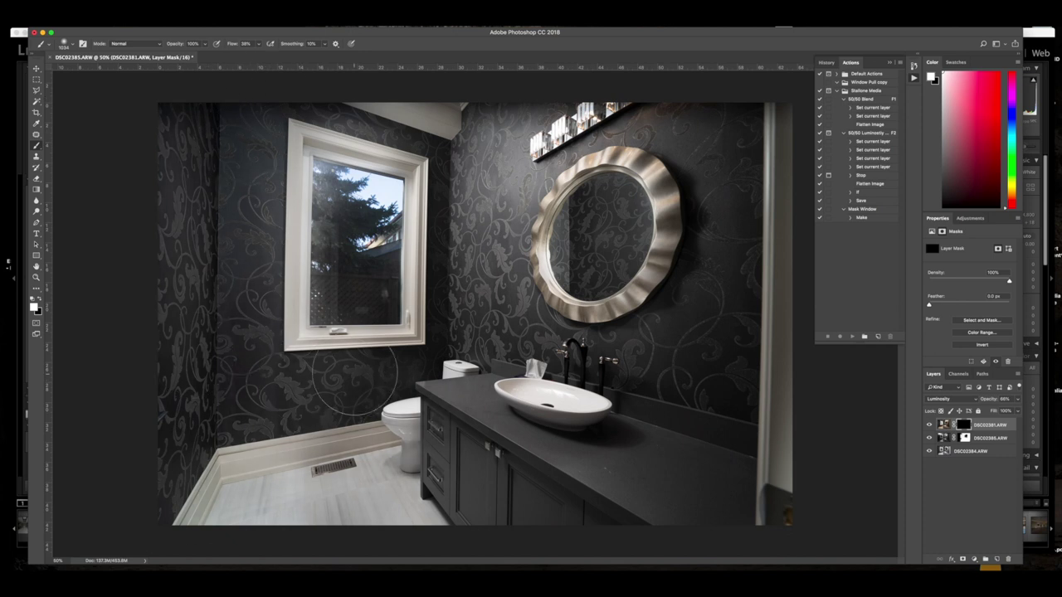
# Paint white on the DSC02381 mask over the window and the wall beside it to blend in the ambient exposure.
pyautogui.moveTo(356, 170); pyautogui.dragTo(350, 129)
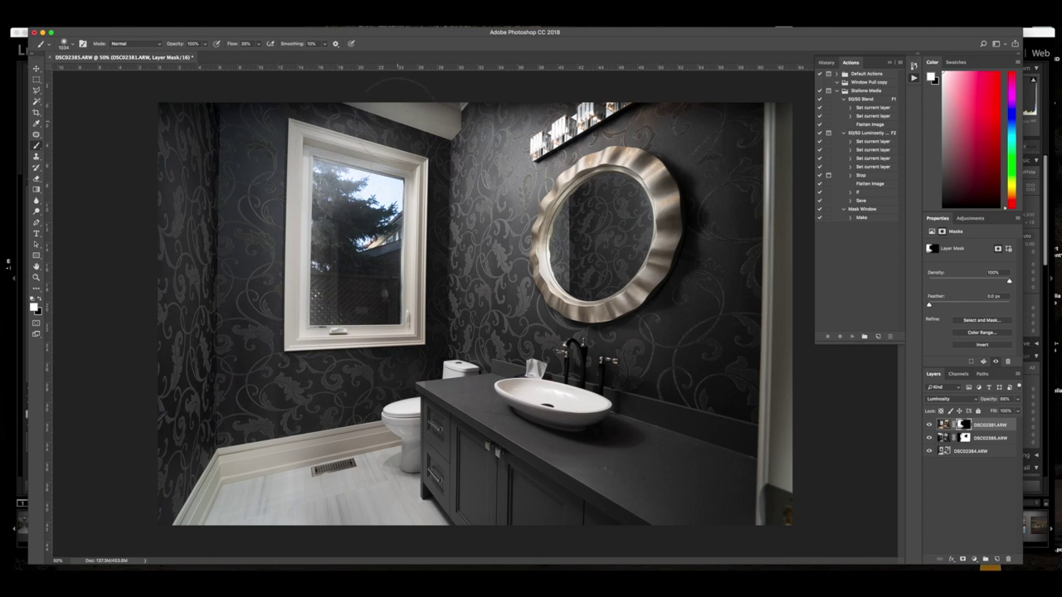
pyautogui.moveTo(283, 217); pyautogui.dragTo(273, 296)
pyautogui.moveTo(263, 345); pyautogui.dragTo(424, 185)
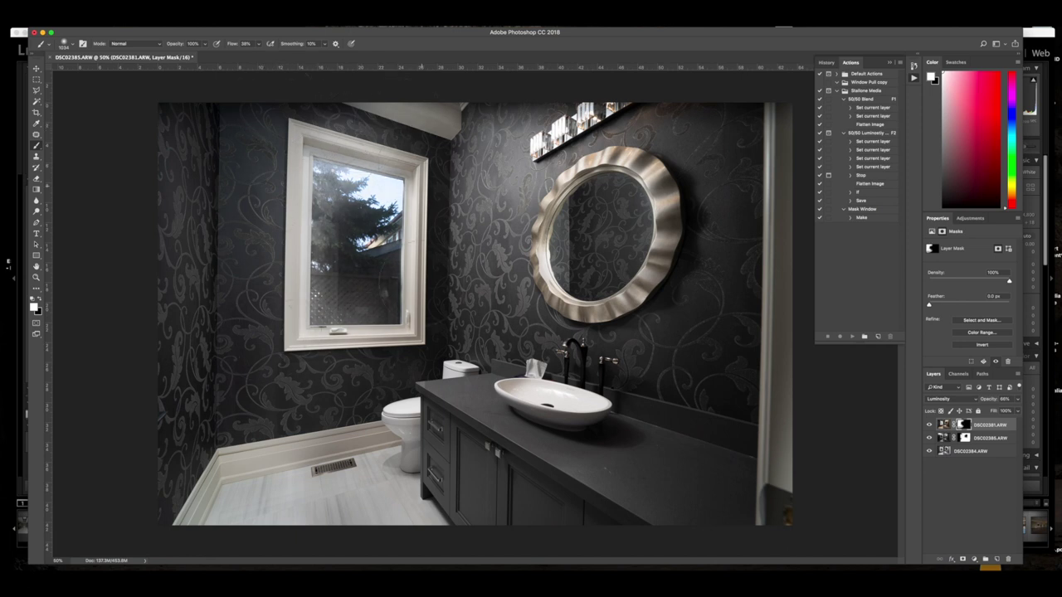
pyautogui.moveTo(420, 336); pyautogui.dragTo(385, 178)
pyautogui.moveTo(419, 346)
pyautogui.mouseDown()
pyautogui.moveTo(267, 407)
pyautogui.moveTo(368, 210)
pyautogui.mouseUp()
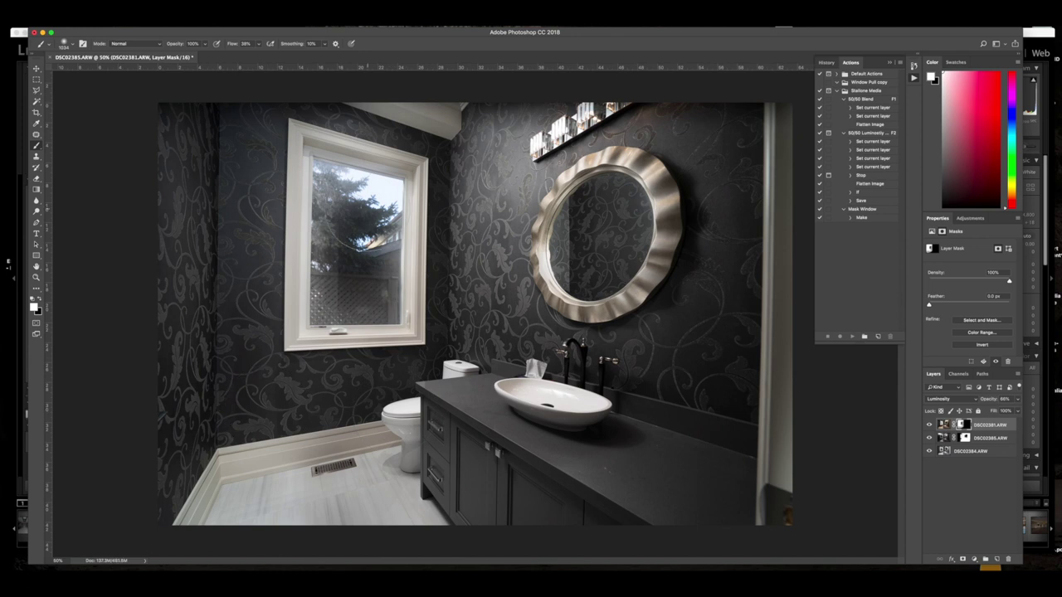
pyautogui.press('x')
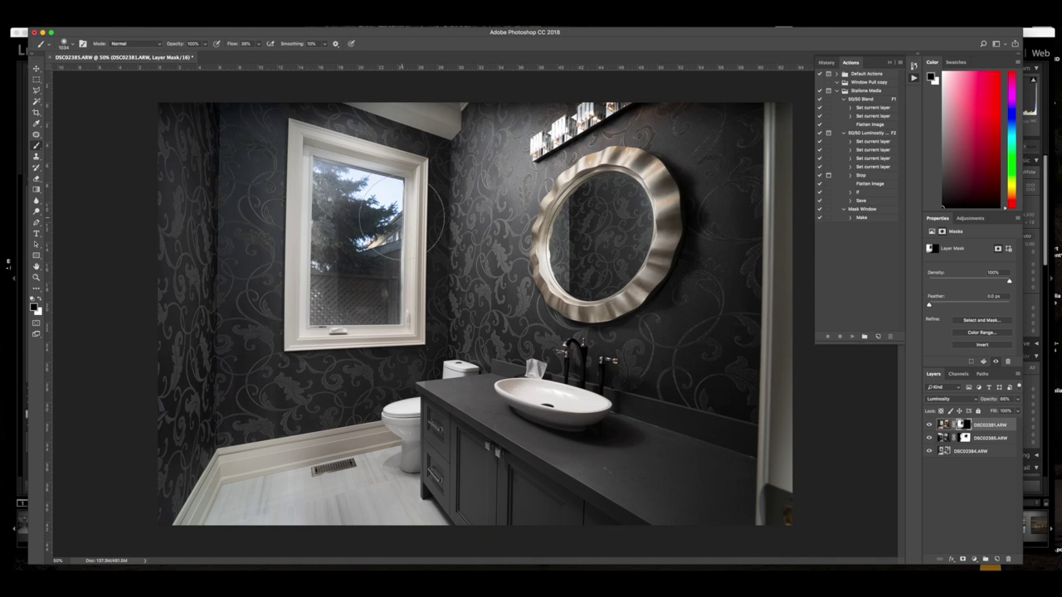
pyautogui.press('x')
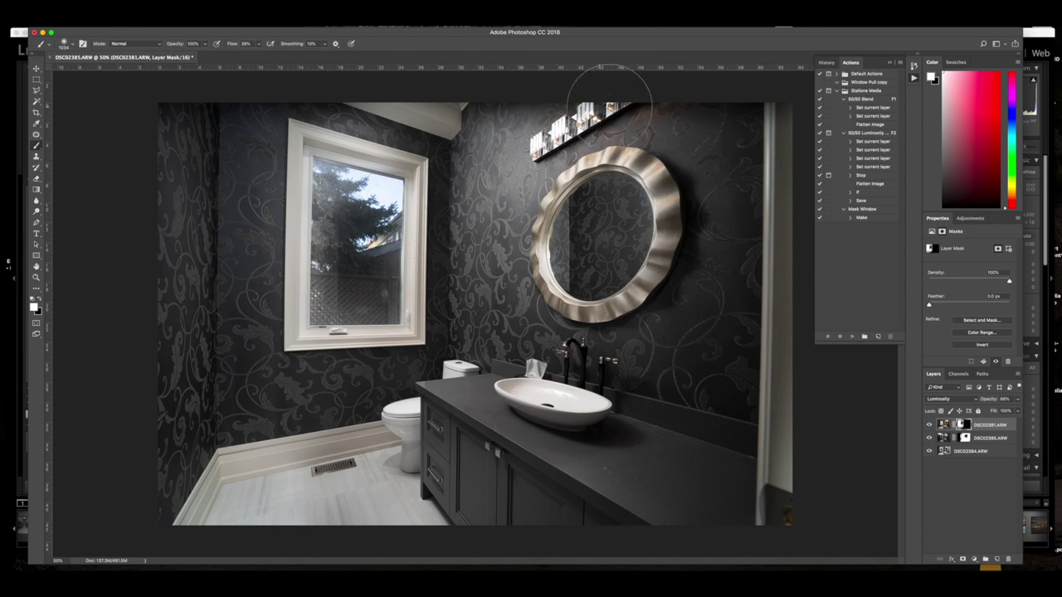
# Paint white on the DSC02381 mask over the wall beside the light fixture, and paint black over the window to remove the ambient haze.
pyautogui.moveTo(567, 98)
pyautogui.mouseDown()
pyautogui.moveTo(592, 106)
pyautogui.moveTo(508, 93)
pyautogui.moveTo(499, 108)
pyautogui.moveTo(533, 114)
pyautogui.mouseUp()
pyautogui.press('x')
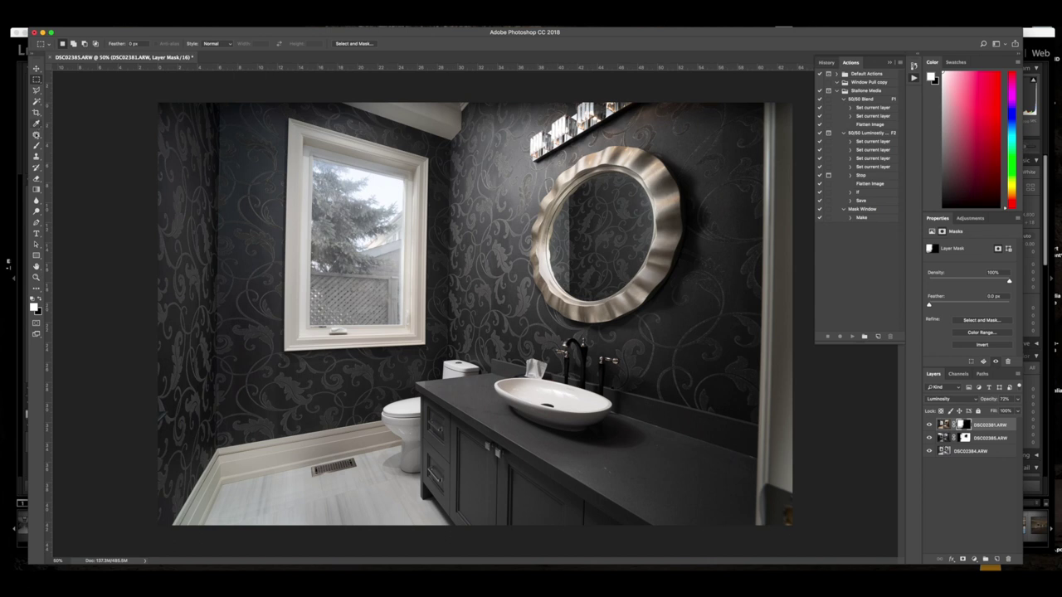
pyautogui.click(36, 146)
pyautogui.moveTo(373, 235)
pyautogui.mouseDown()
pyautogui.moveTo(338, 234)
pyautogui.moveTo(319, 177)
pyautogui.moveTo(380, 187)
pyautogui.moveTo(381, 286)
pyautogui.moveTo(369, 176)
pyautogui.moveTo(402, 232)
pyautogui.moveTo(335, 332)
pyautogui.moveTo(323, 241)
pyautogui.moveTo(332, 320)
pyautogui.moveTo(373, 328)
pyautogui.moveTo(390, 197)
pyautogui.moveTo(323, 170)
pyautogui.moveTo(388, 192)
pyautogui.moveTo(398, 298)
pyautogui.moveTo(314, 320)
pyautogui.moveTo(309, 332)
pyautogui.mouseUp()
pyautogui.press('x')
pyautogui.moveTo(306, 175); pyautogui.dragTo(381, 134)
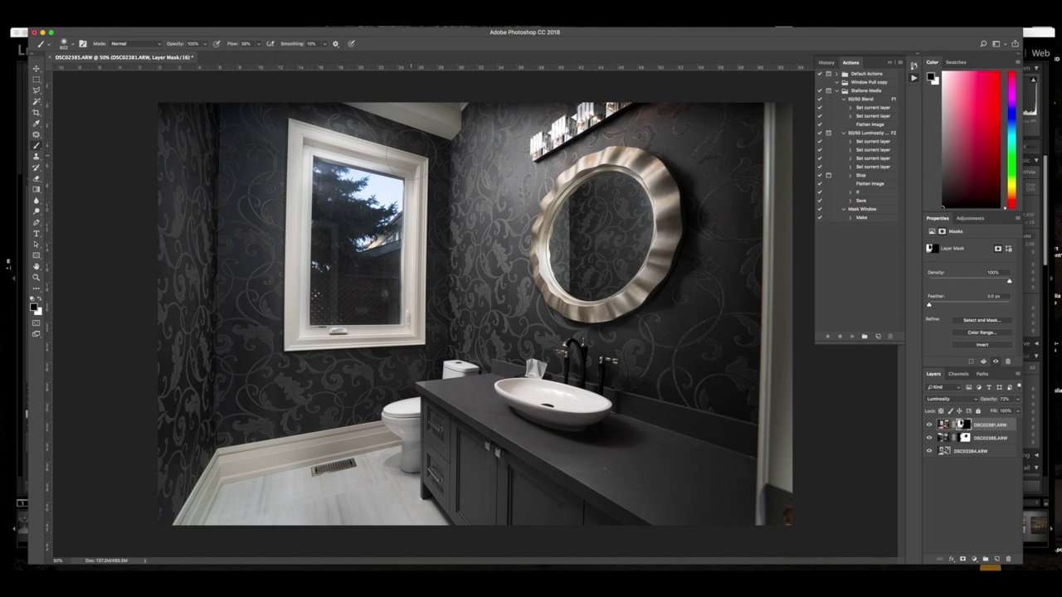
# Refine the DSC02381 mask around the mirror with short black and white strokes over its frame and the adjoining wall.
pyautogui.press('x')
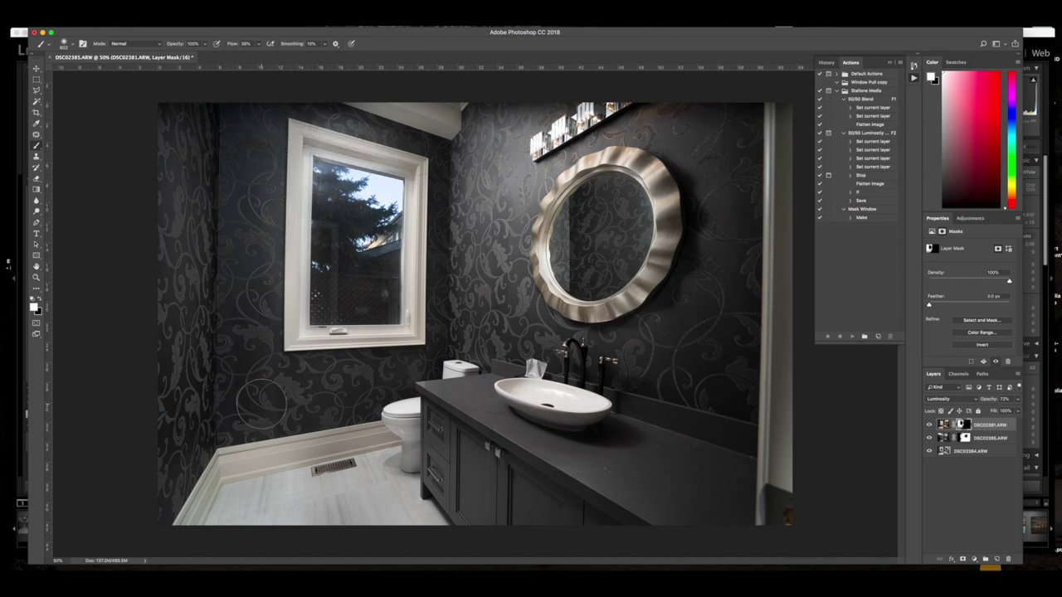
pyautogui.press('x')
pyautogui.moveTo(661, 292); pyautogui.dragTo(672, 300)
pyautogui.press('x')
pyautogui.moveTo(659, 171)
pyautogui.mouseDown()
pyautogui.moveTo(694, 247)
pyautogui.moveTo(658, 171)
pyautogui.mouseUp()
pyautogui.press('x')
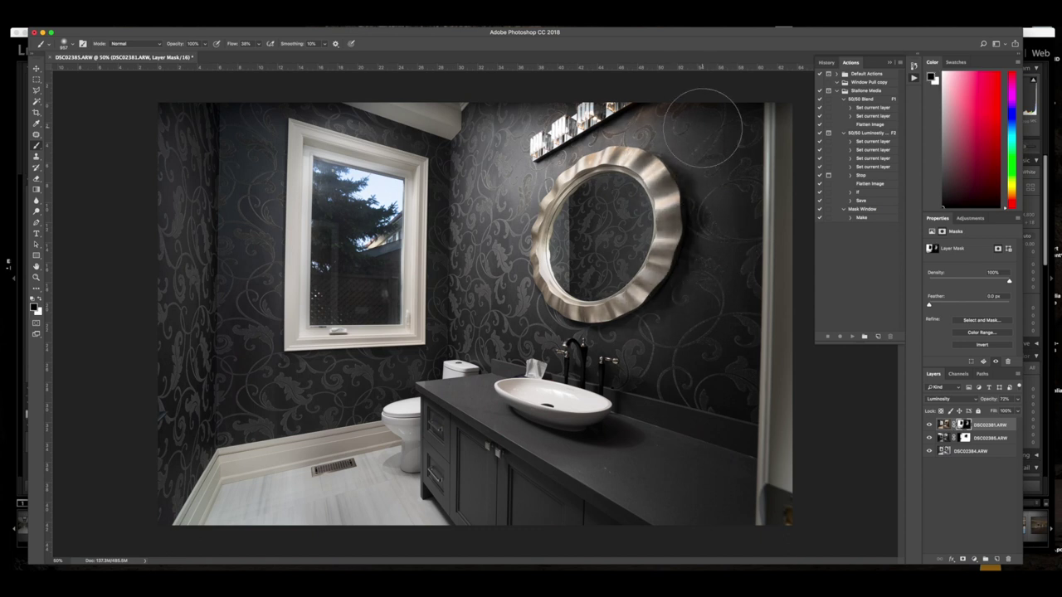
pyautogui.press('x')
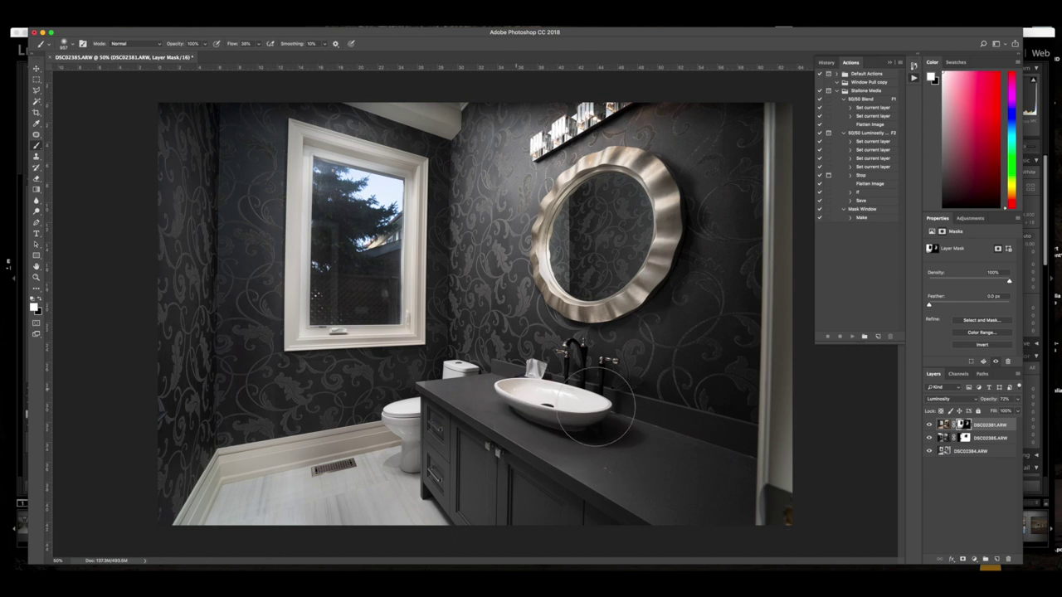
# Touch up the DSC02381 mask with white and black over the sink and countertop, and flatten the image.
pyautogui.moveTo(596, 407)
pyautogui.mouseDown()
pyautogui.moveTo(556, 400)
pyautogui.moveTo(533, 424)
pyautogui.mouseUp()
pyautogui.press('x')
pyautogui.moveTo(622, 439); pyautogui.dragTo(550, 403)
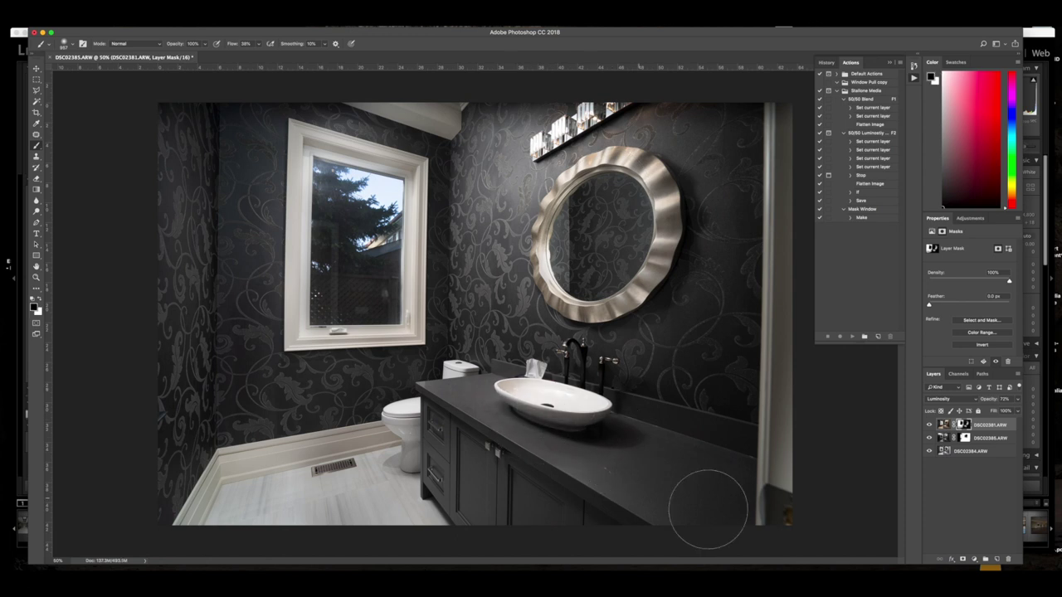
pyautogui.moveTo(702, 493)
pyautogui.mouseDown()
pyautogui.moveTo(656, 432)
pyautogui.moveTo(734, 490)
pyautogui.mouseUp()
pyautogui.click(127, 21)
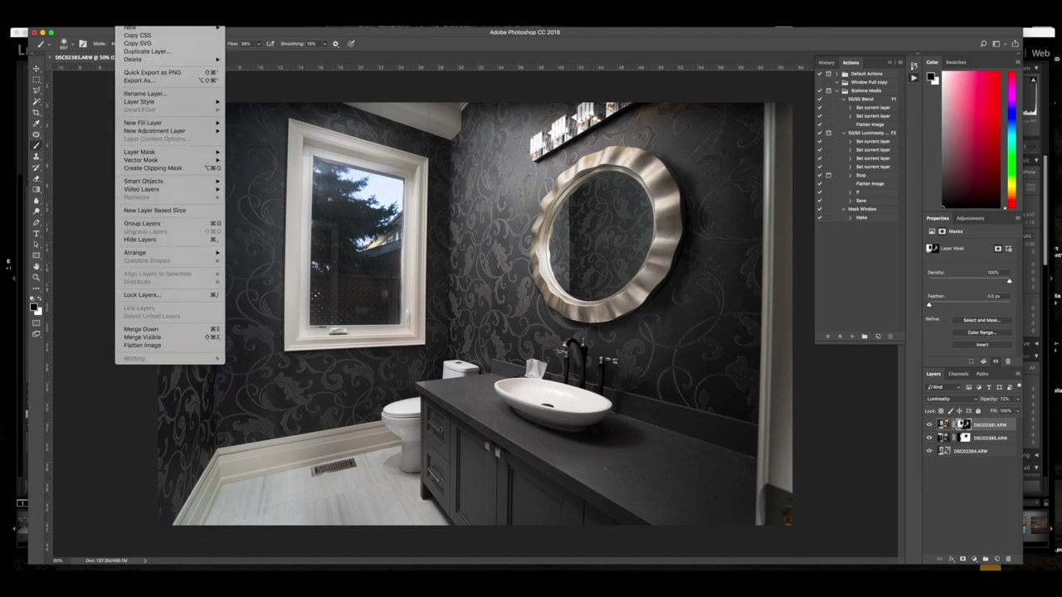
pyautogui.click(140, 346)
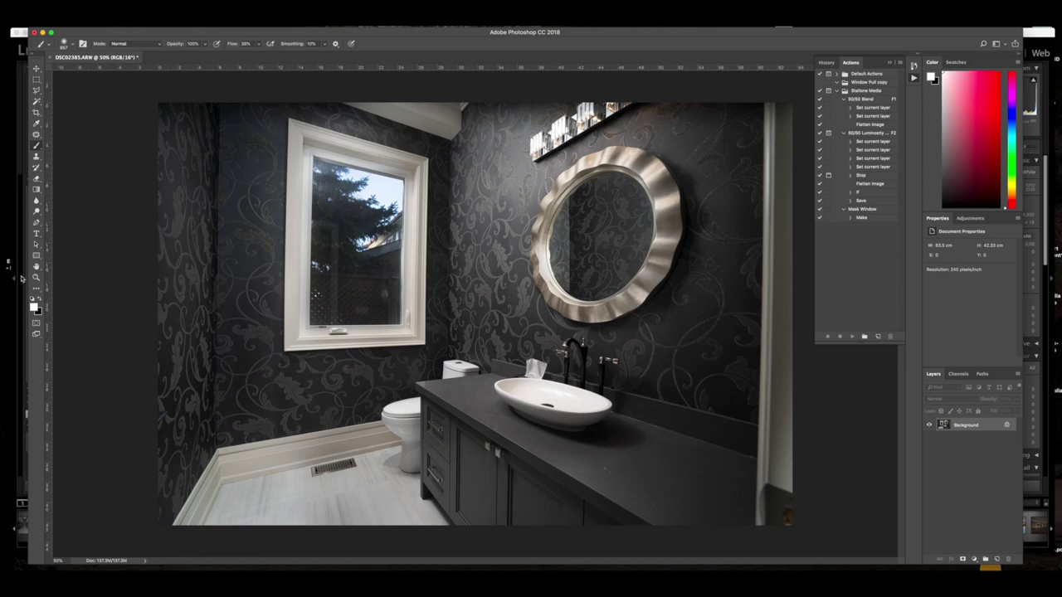
# Isolate the countertop strip beside the sink with a polygonal lasso selection and retouch it with the Clone Stamp, sampling clean countertop nearby.
pyautogui.press('z')
pyautogui.click(669, 433)
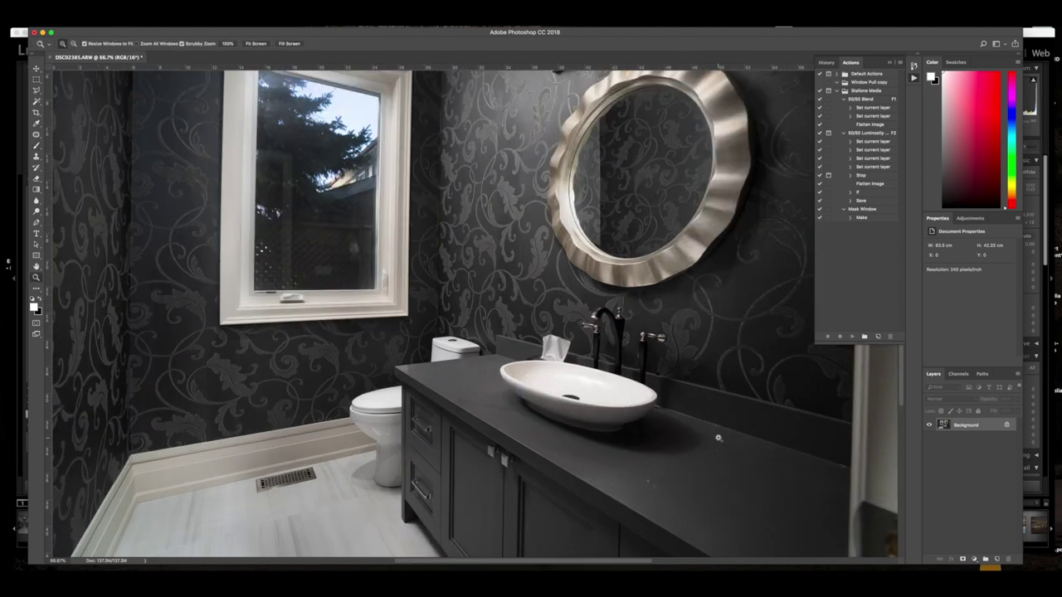
pyautogui.click(719, 439)
pyautogui.press('l')
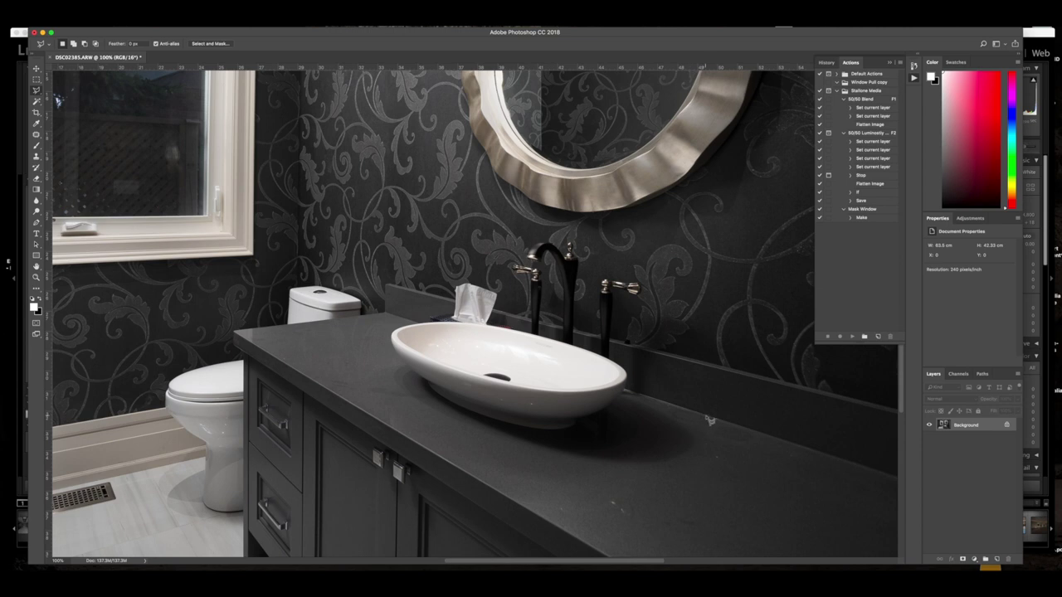
pyautogui.click(706, 416)
pyautogui.click(670, 405)
pyautogui.click(647, 416)
pyautogui.moveTo(780, 467)
pyautogui.mouseDown()
pyautogui.moveTo(758, 459)
pyautogui.moveTo(774, 442)
pyautogui.moveTo(697, 422)
pyautogui.mouseUp()
pyautogui.click(37, 156)
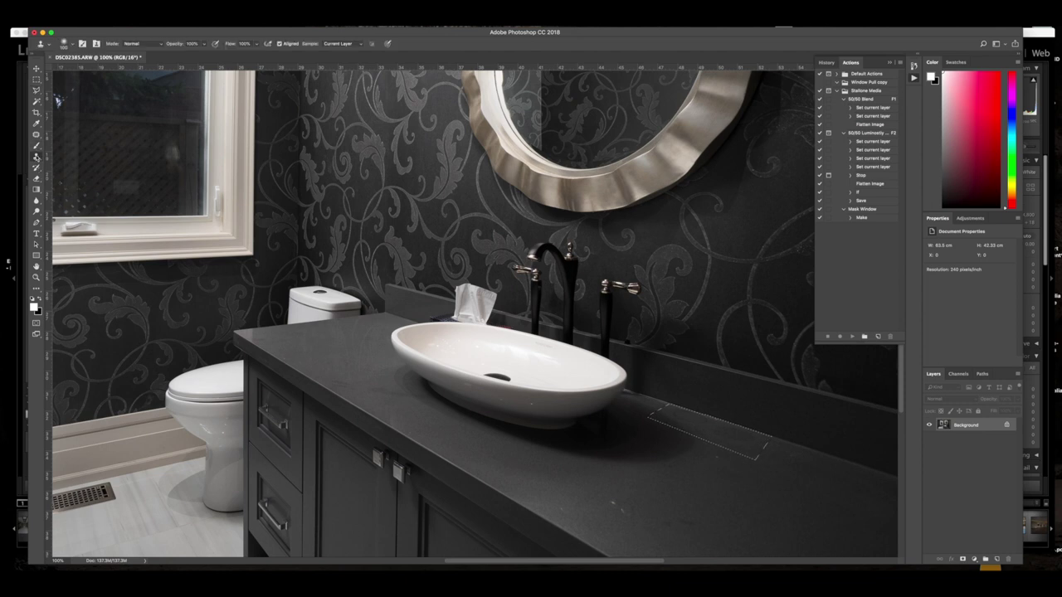
pyautogui.keyDown('alt'); pyautogui.click(780, 467); pyautogui.keyUp('alt')
pyautogui.click(36, 78)
pyautogui.click(314, 224)
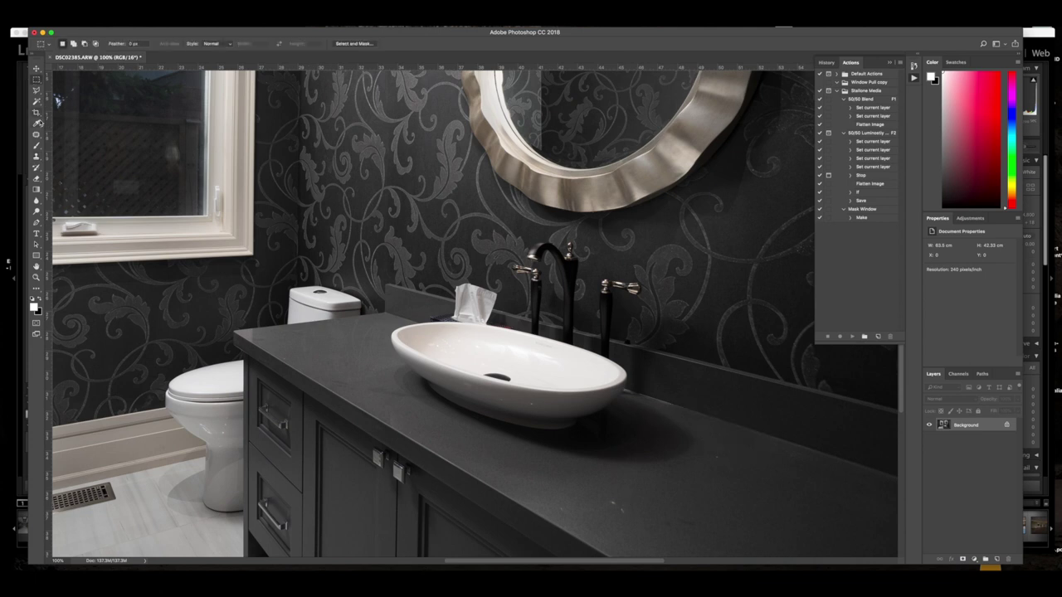
# Remove the white specks and marks from the countertop in front of the sink with the Patch tool.
pyautogui.click(37, 123)
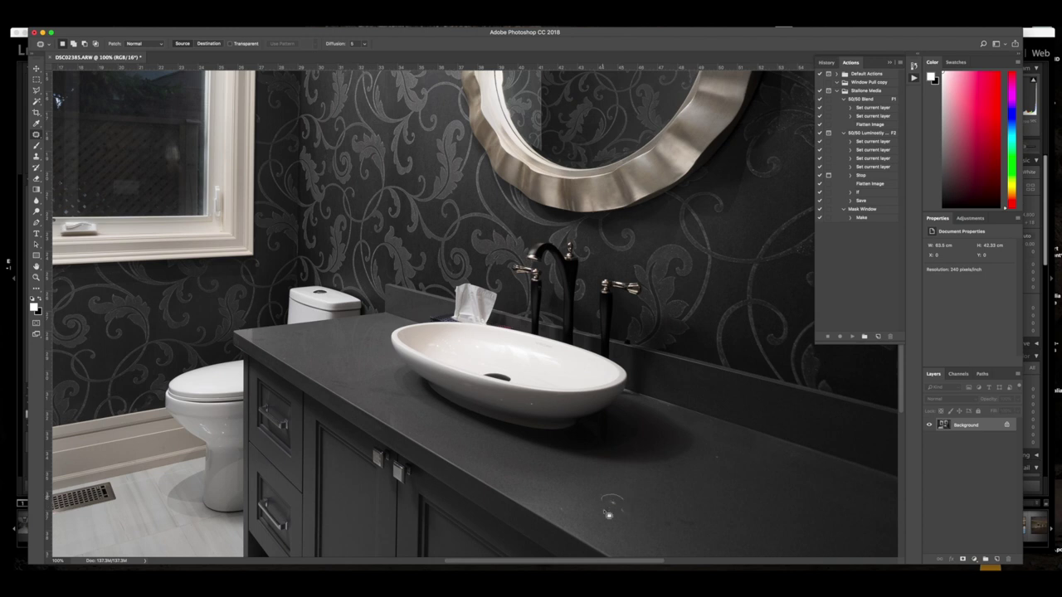
pyautogui.moveTo(608, 514)
pyautogui.mouseDown()
pyautogui.moveTo(623, 508)
pyautogui.moveTo(608, 508)
pyautogui.mouseUp()
pyautogui.moveTo(679, 499)
pyautogui.mouseDown()
pyautogui.moveTo(654, 515)
pyautogui.moveTo(656, 538)
pyautogui.moveTo(716, 530)
pyautogui.moveTo(663, 497)
pyautogui.mouseUp()
pyautogui.click(636, 506)
pyautogui.moveTo(727, 455)
pyautogui.mouseDown()
pyautogui.moveTo(727, 467)
pyautogui.moveTo(714, 467)
pyautogui.mouseUp()
pyautogui.click(619, 491)
# View more of the retouched bathroom photo and save it.
pyautogui.press('z')
pyautogui.rightClick(316, 303)
pyautogui.click(340, 309)
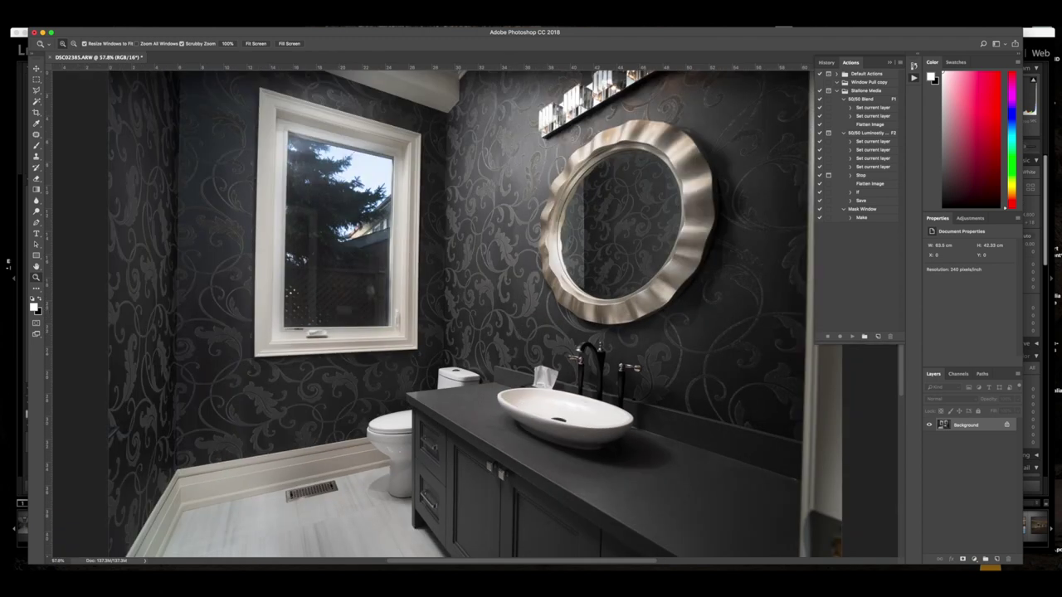
pyautogui.click(64, 21)
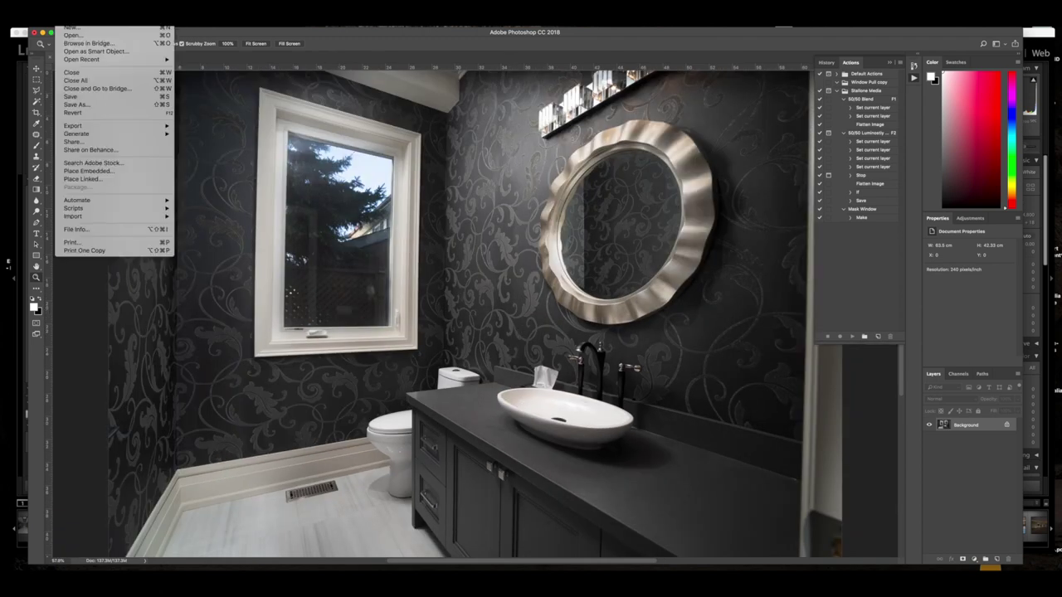
pyautogui.click(81, 98)
pyautogui.click(80, 98)
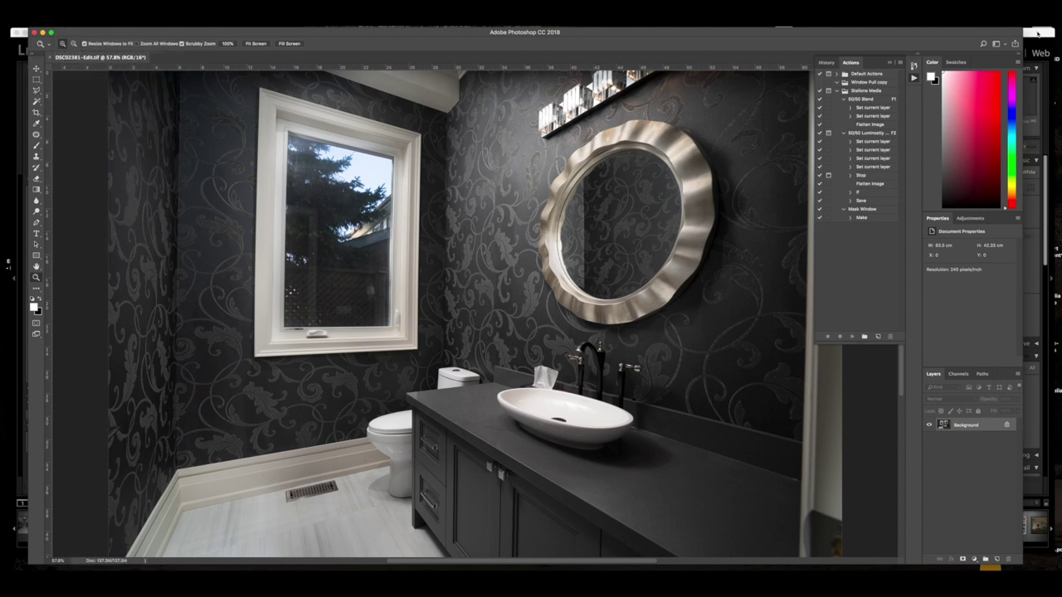
# Switch to Lightroom and correct the edited photo's white balance by sampling neutral whites on the bathroom fixtures.
pyautogui.click(1037, 33)
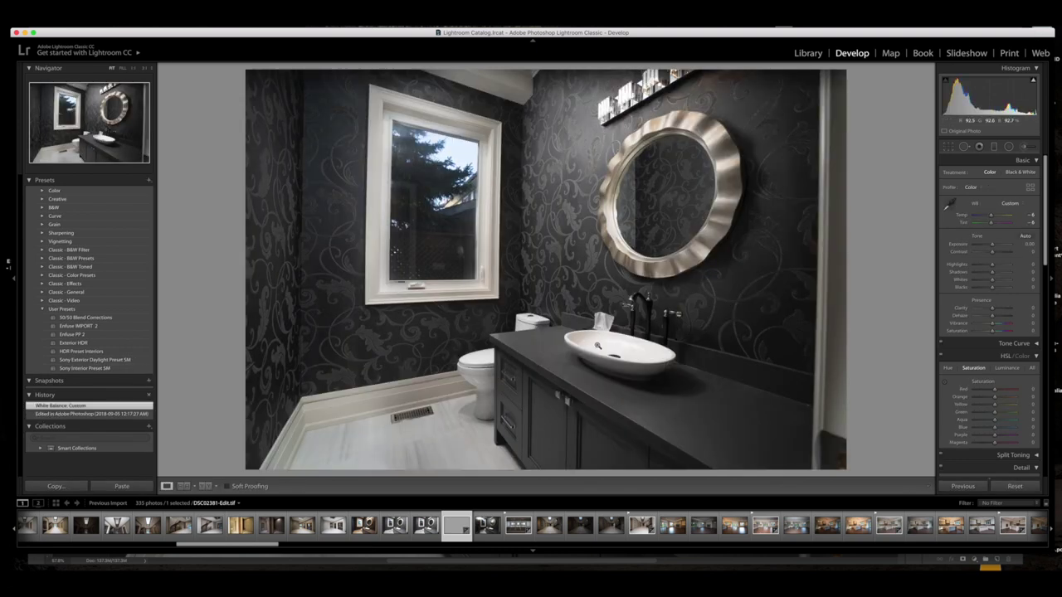
pyautogui.press('w')
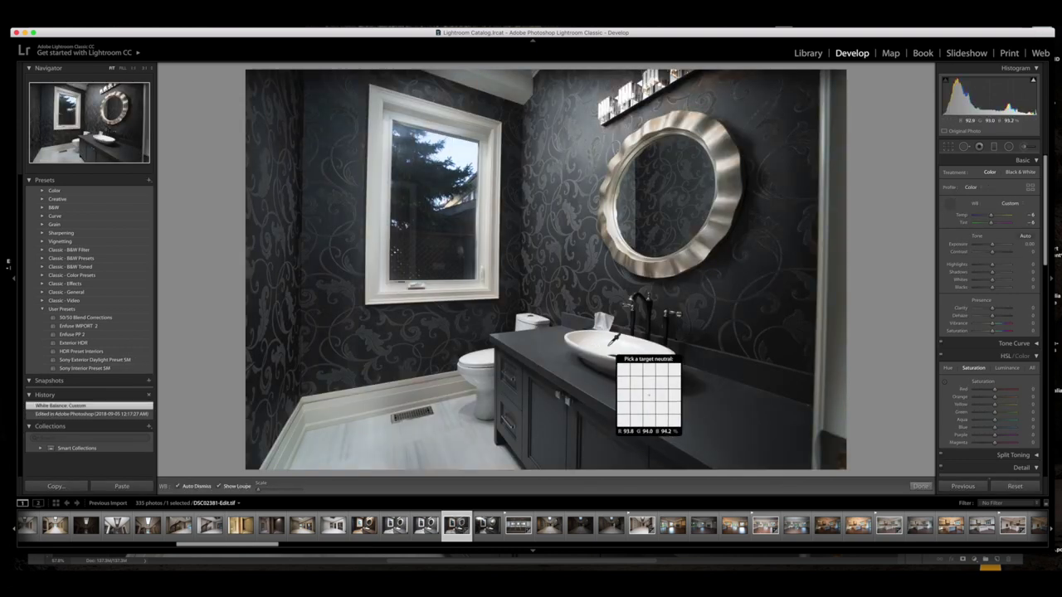
pyautogui.click(609, 345)
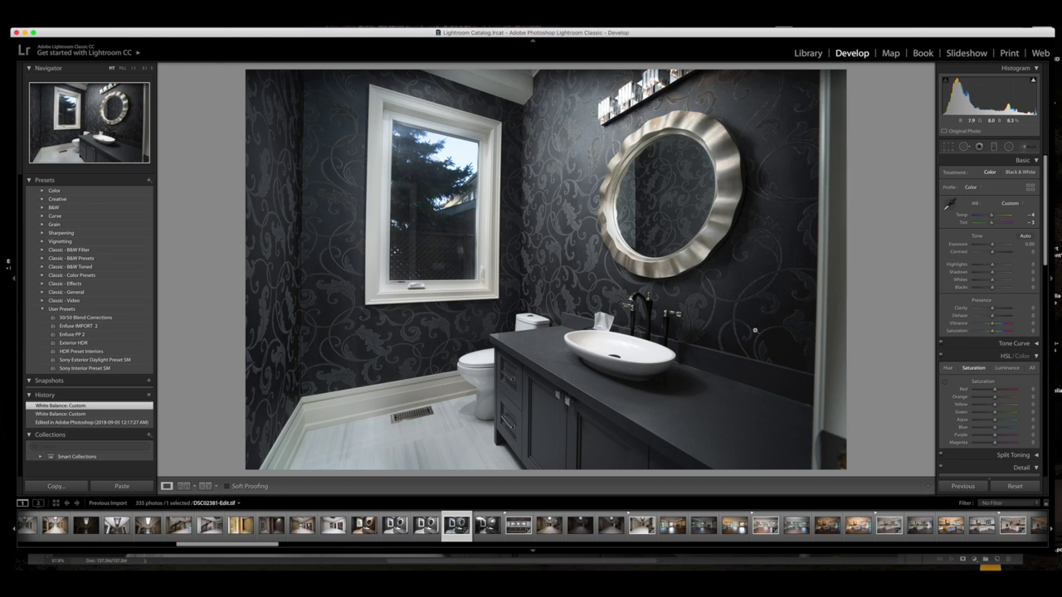
pyautogui.click(949, 204)
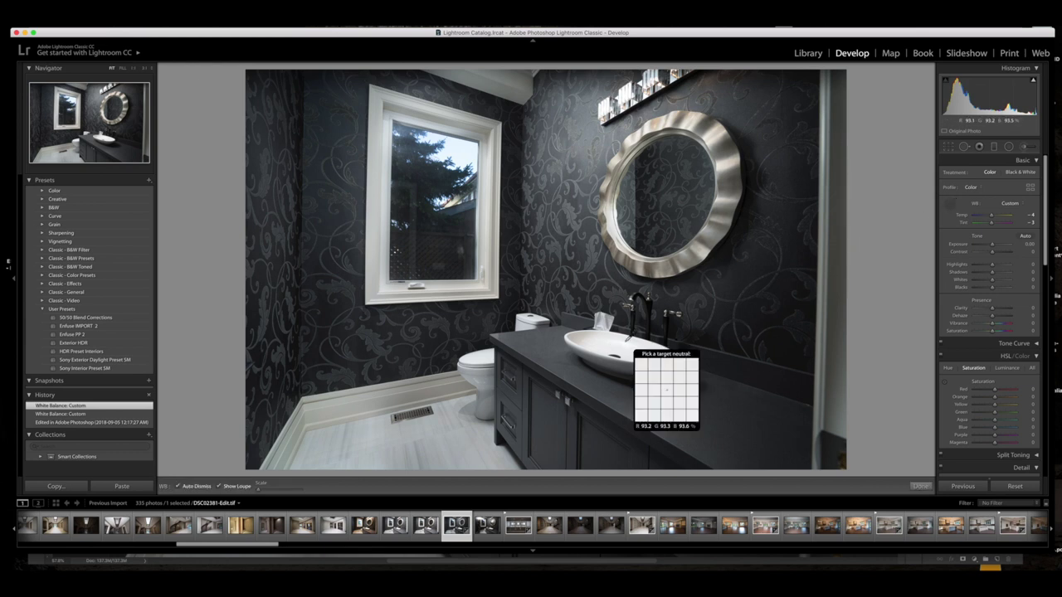
pyautogui.click(481, 356)
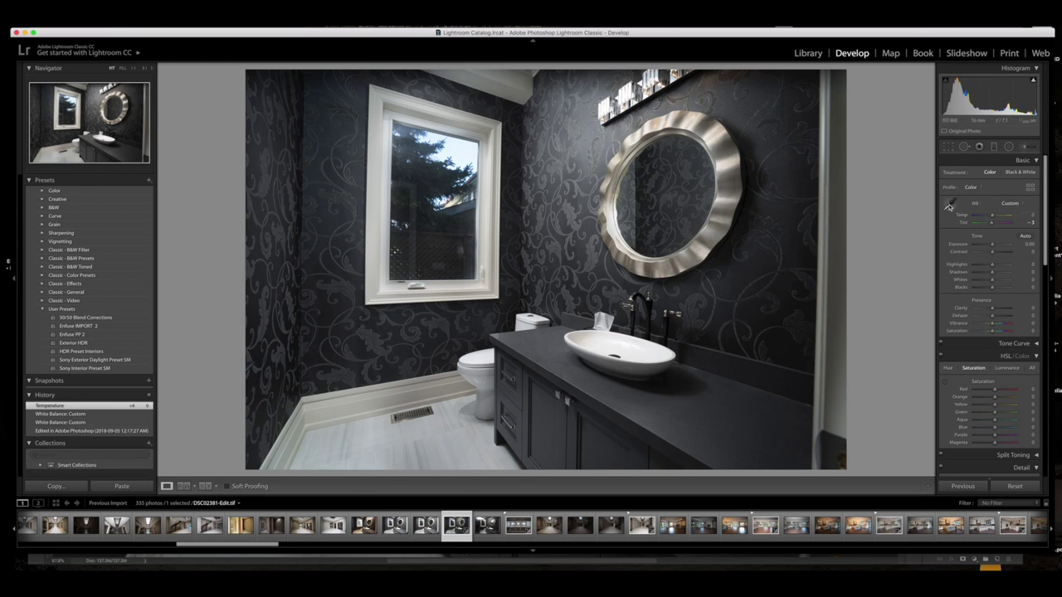
pyautogui.press('w')
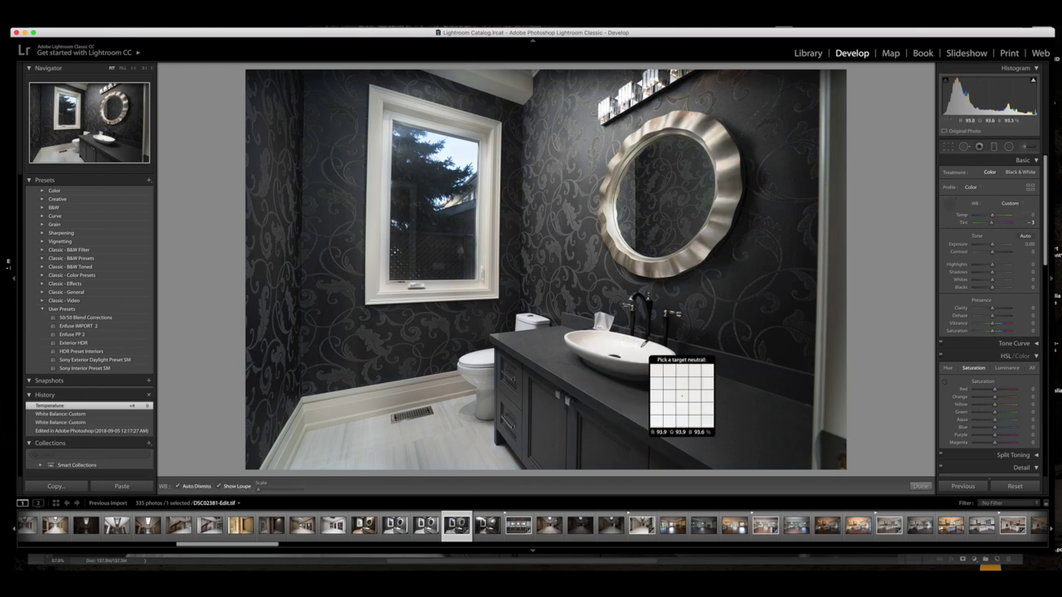
pyautogui.click(564, 375)
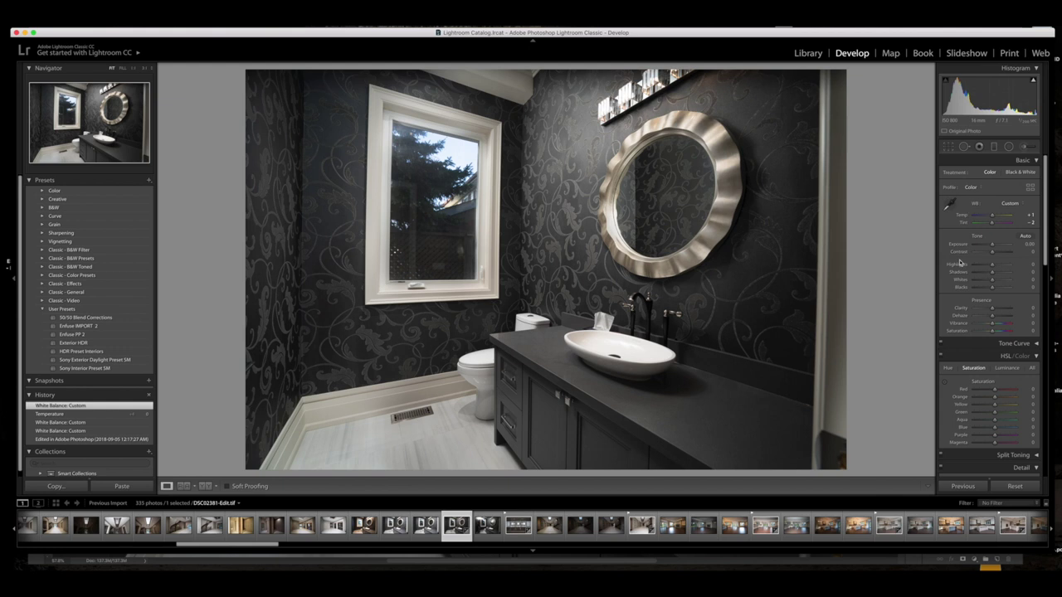
# Set Highlights to -58, Shadows to +43, Clarity to +17 and Saturation to +9, and resample the white balance on the sink.
pyautogui.moveTo(992, 272); pyautogui.dragTo(981, 265)
pyautogui.moveTo(992, 311); pyautogui.dragTo(995, 310)
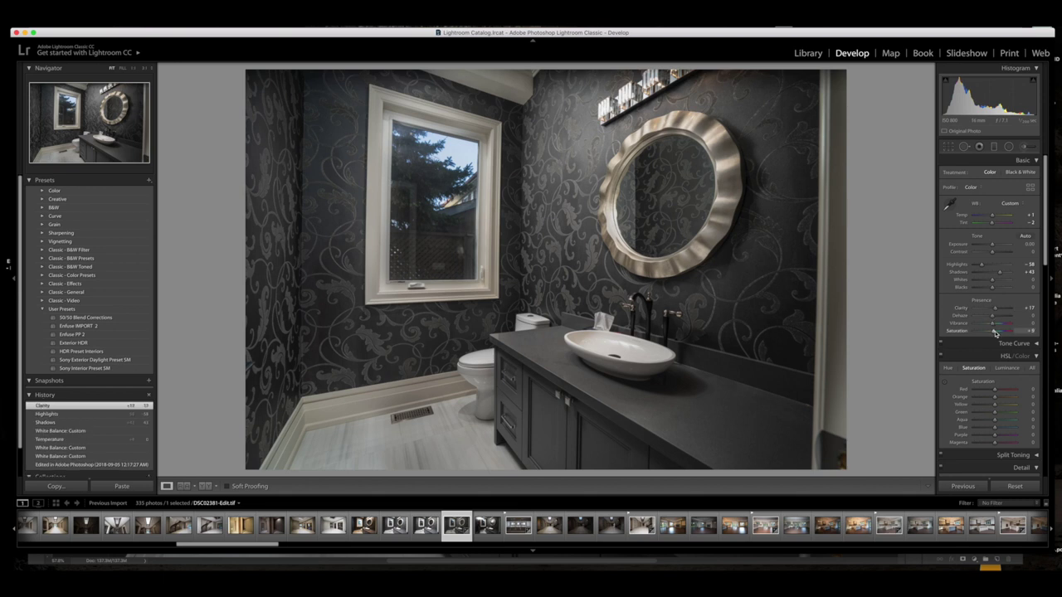
pyautogui.moveTo(996, 333); pyautogui.dragTo(996, 333)
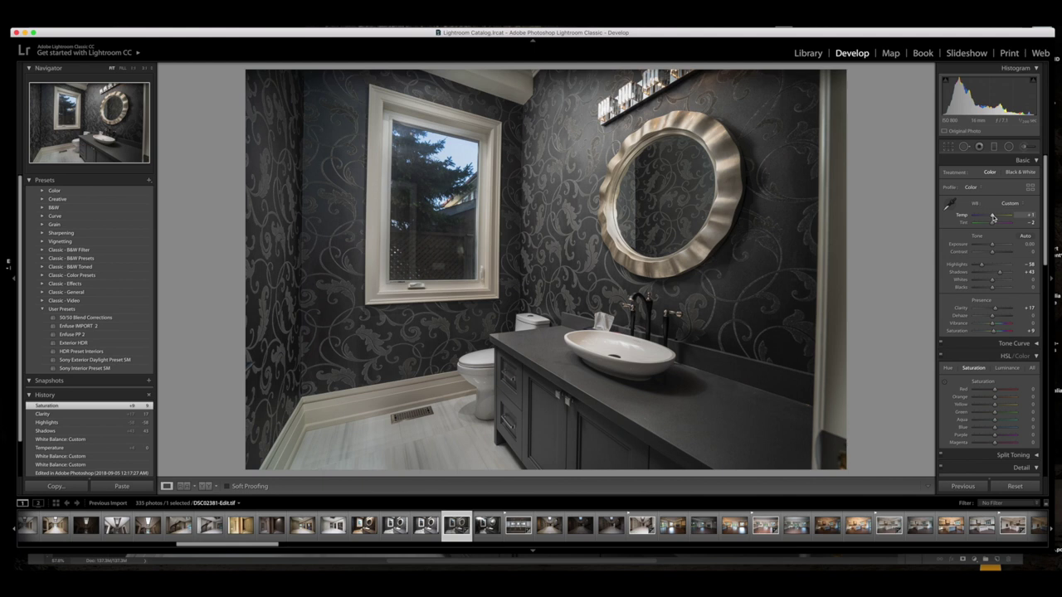
pyautogui.click(948, 204)
pyautogui.click(645, 357)
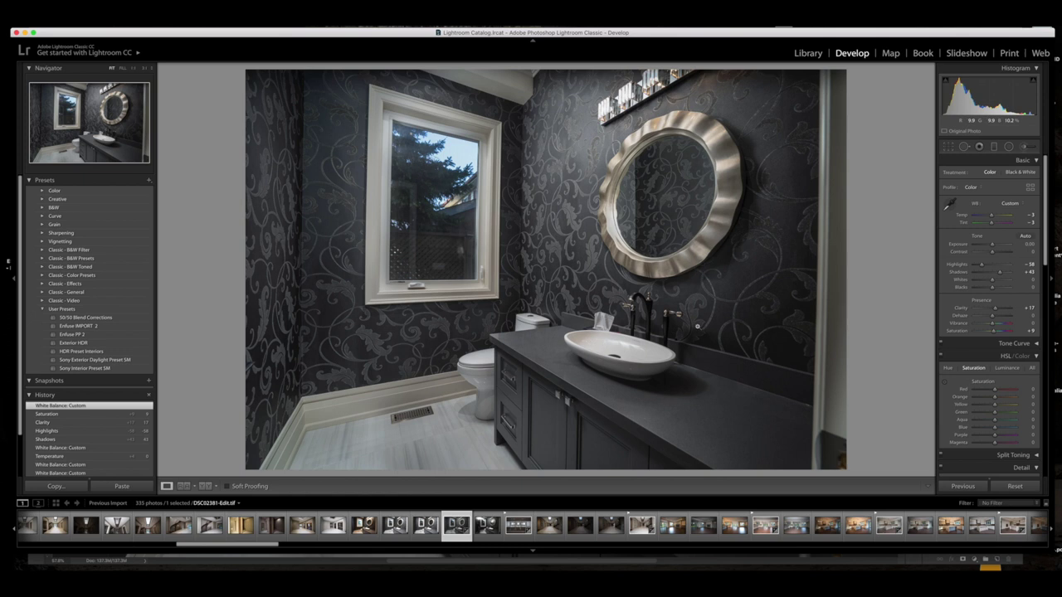
# Apply the Auto Upright perspective correction and crop the photo slightly to trim the door frame at its right edge.
pyautogui.scroll(-15, 993, 320)
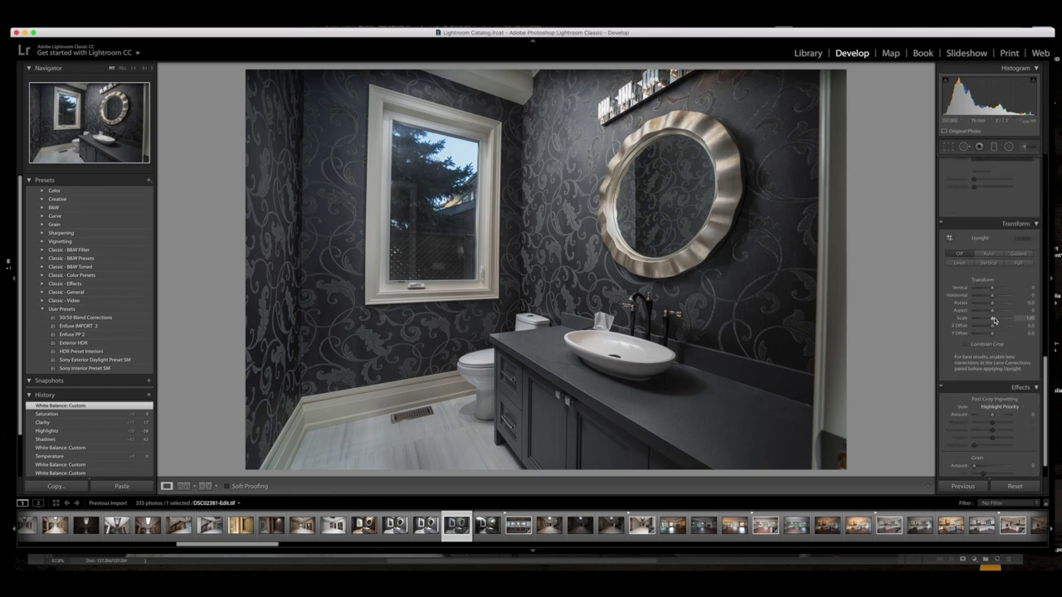
pyautogui.click(987, 253)
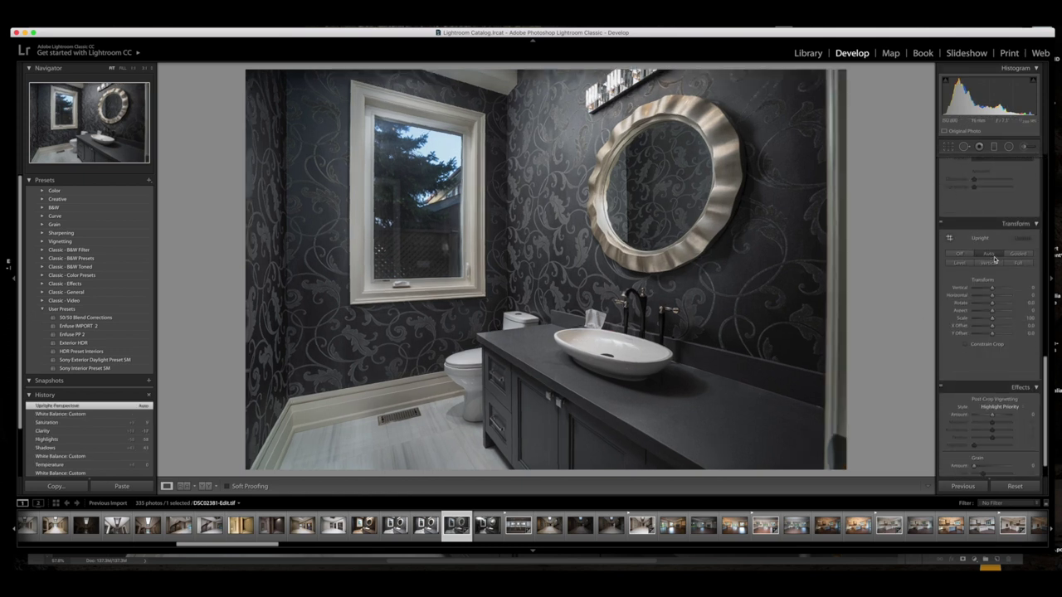
pyautogui.click(950, 148)
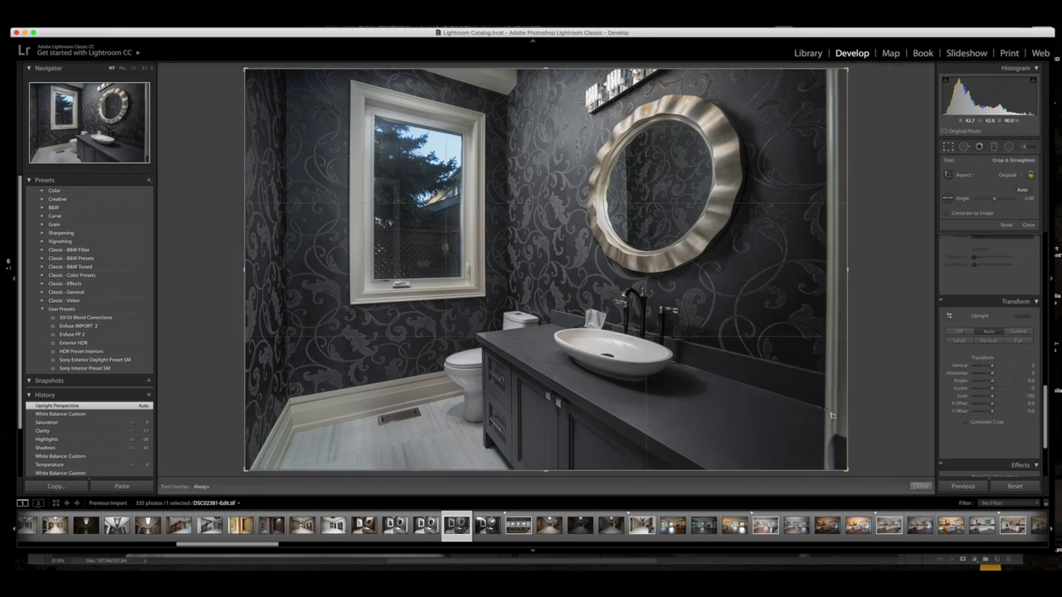
pyautogui.moveTo(847, 69); pyautogui.dragTo(837, 75)
pyautogui.moveTo(746, 185); pyautogui.dragTo(747, 200)
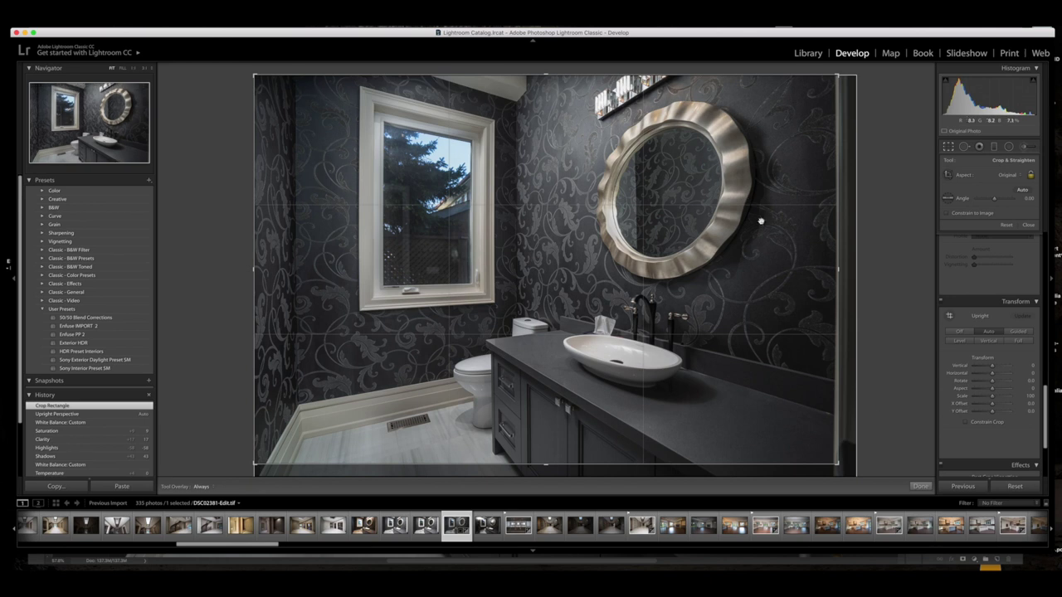
pyautogui.click(920, 486)
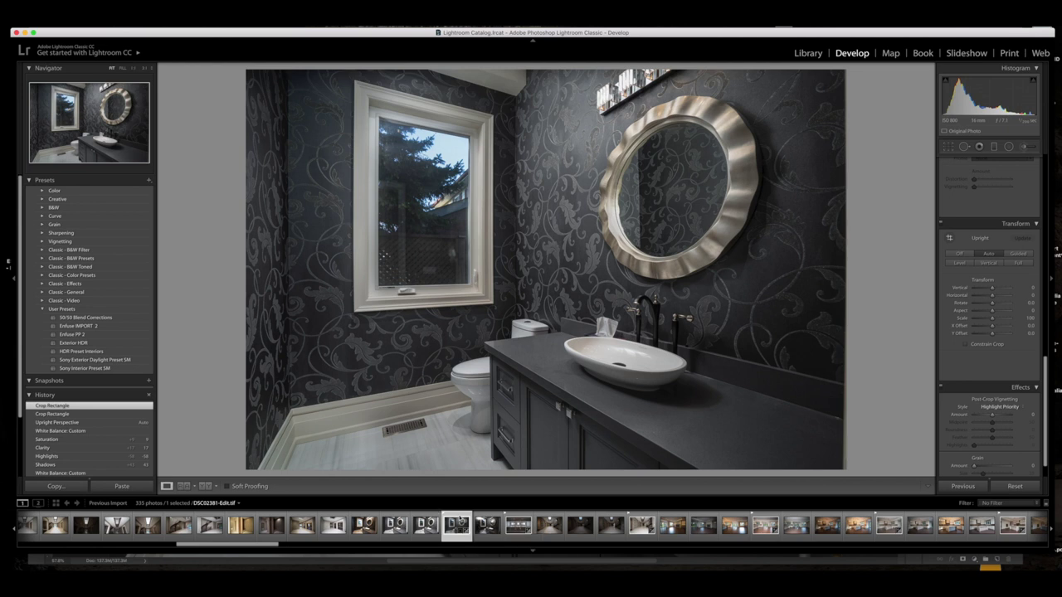
# Compare the finished edit with the source exposures DSC02383, DSC02381 and DSC02384.
pyautogui.click(396, 523)
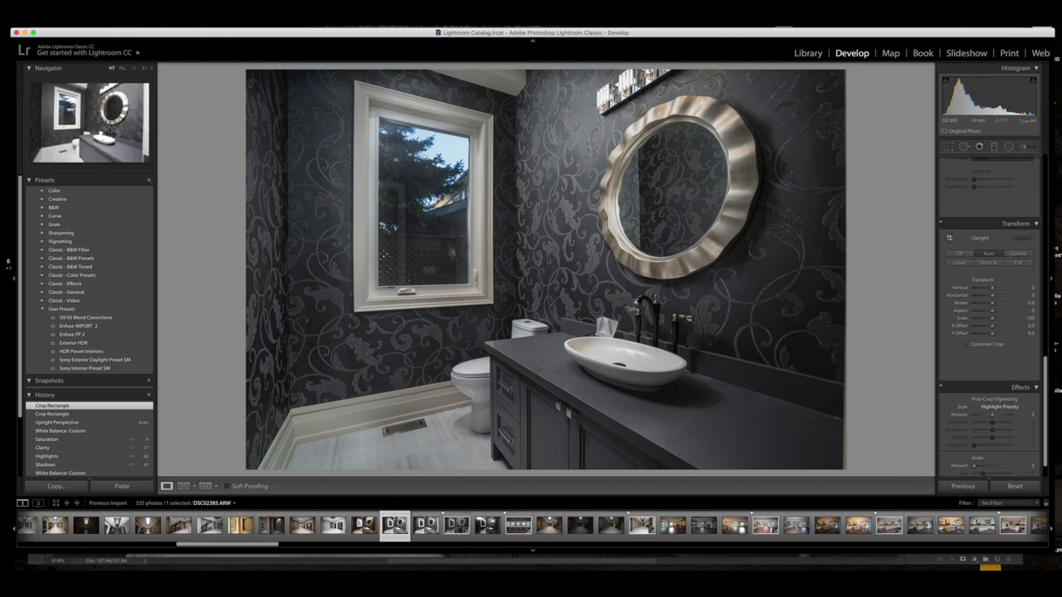
pyautogui.click(454, 521)
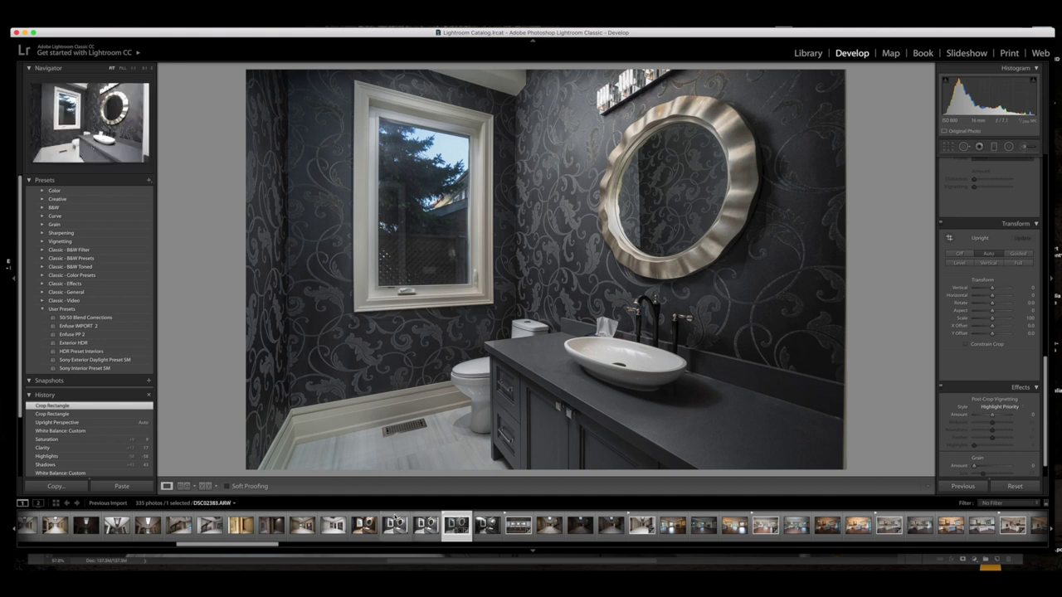
pyautogui.click(362, 520)
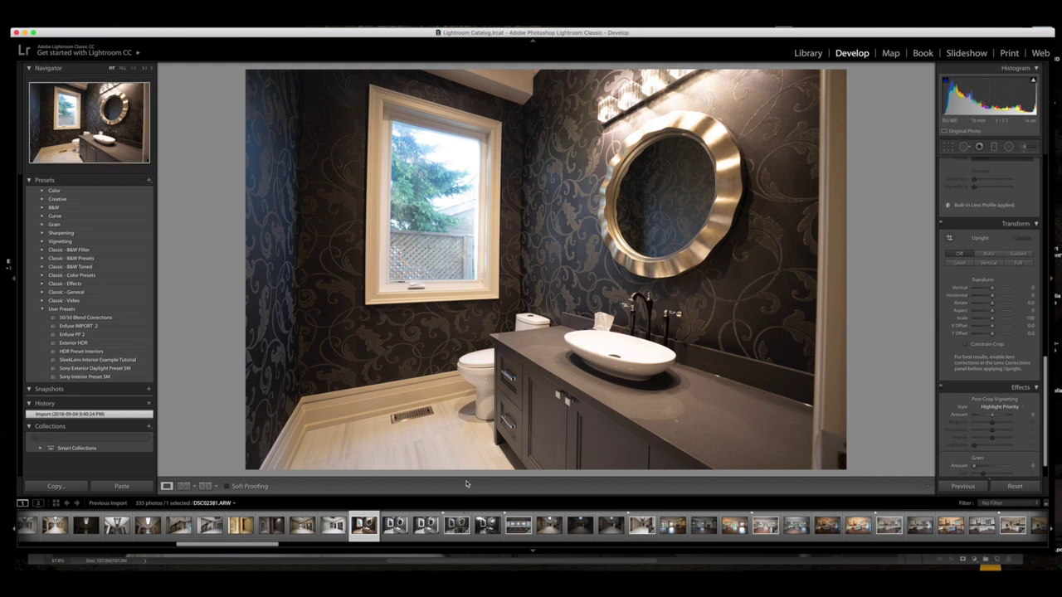
pyautogui.click(425, 523)
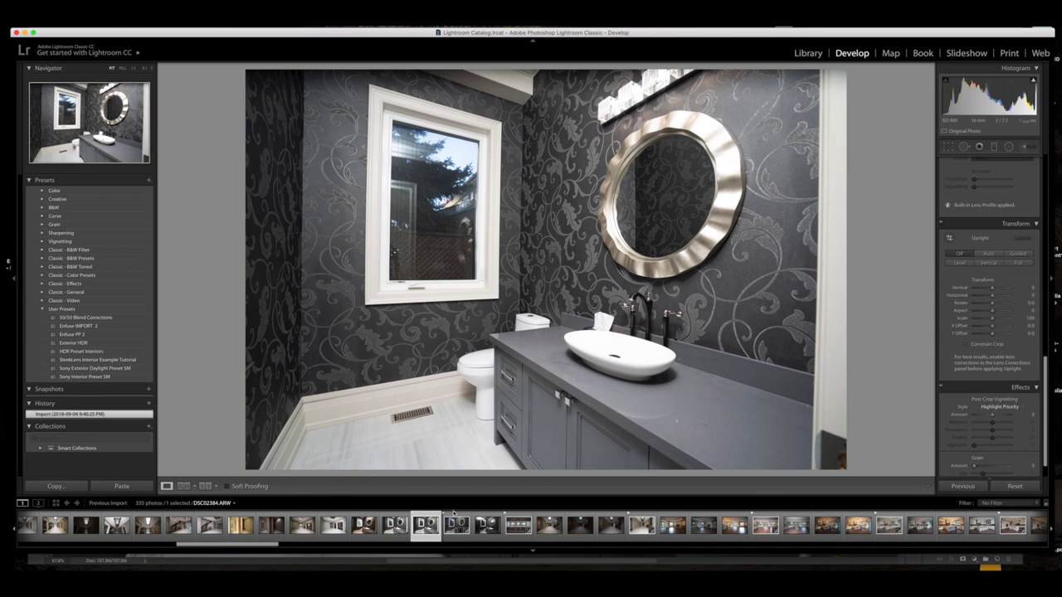
pyautogui.click(455, 521)
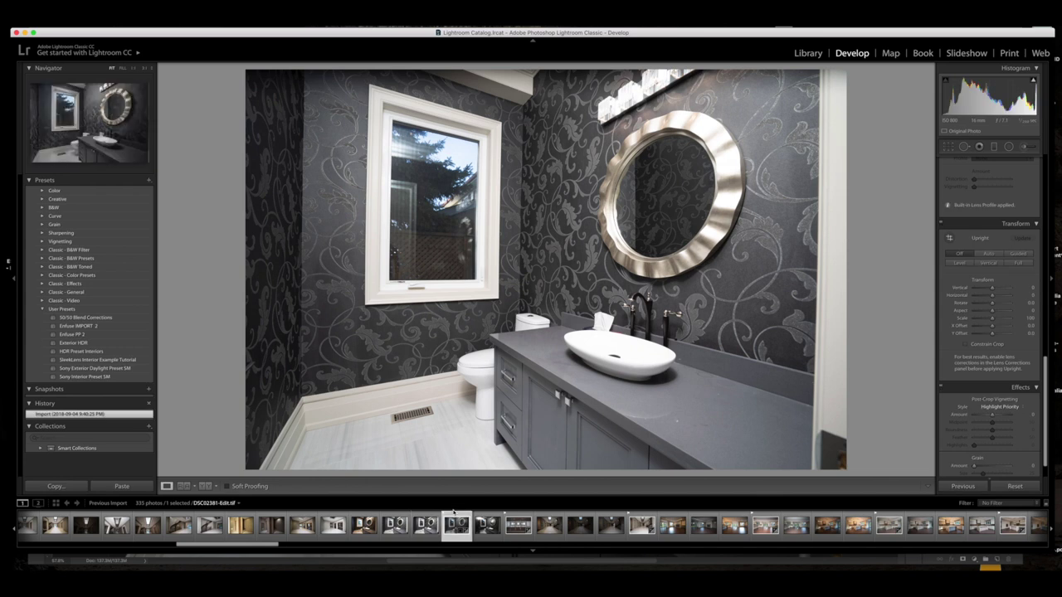